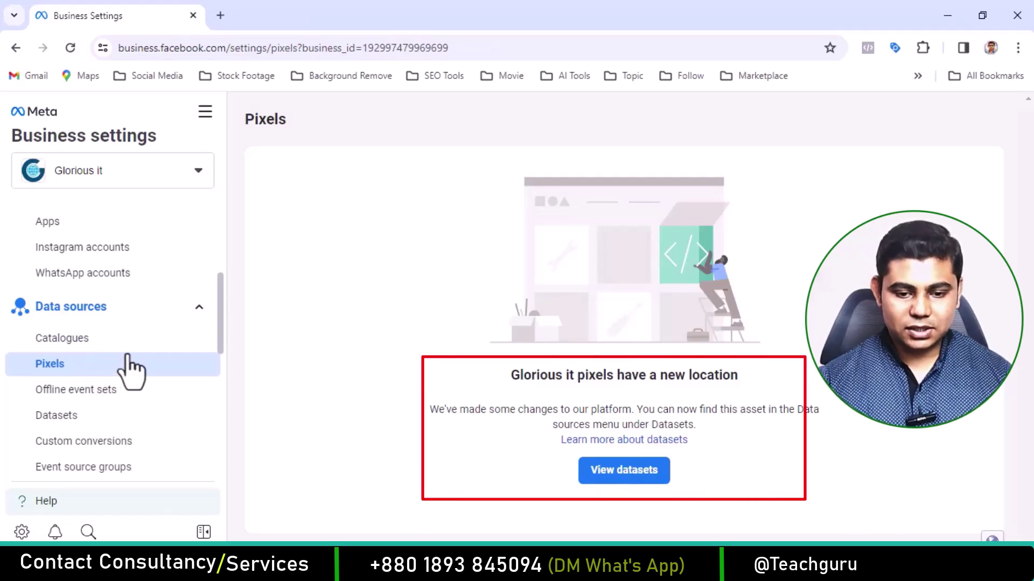
# Step: Create a new dataset named Glorious IT under the business's data sources
pyautogui.scroll(-2, 129, 369)
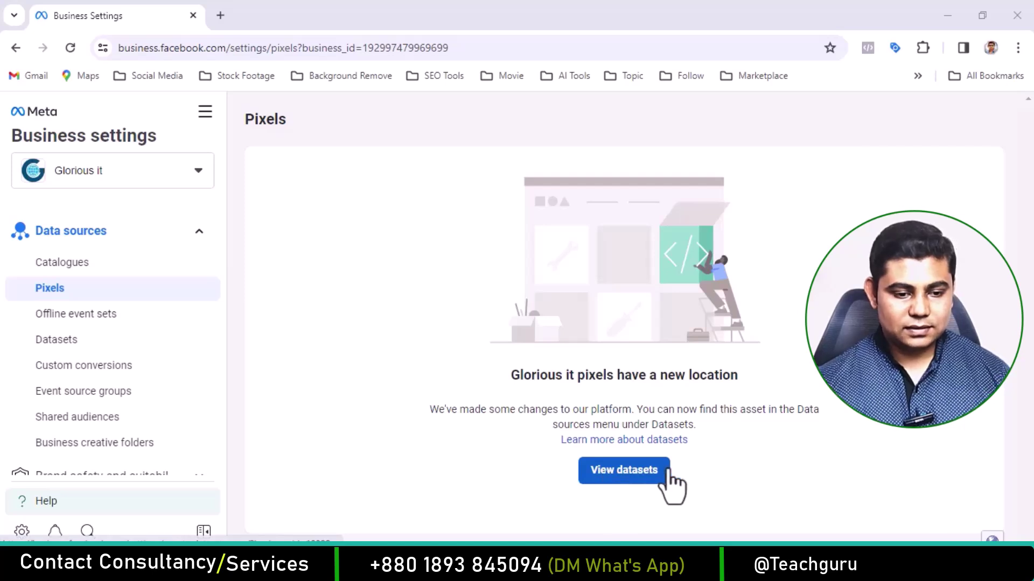
pyautogui.click(61, 341)
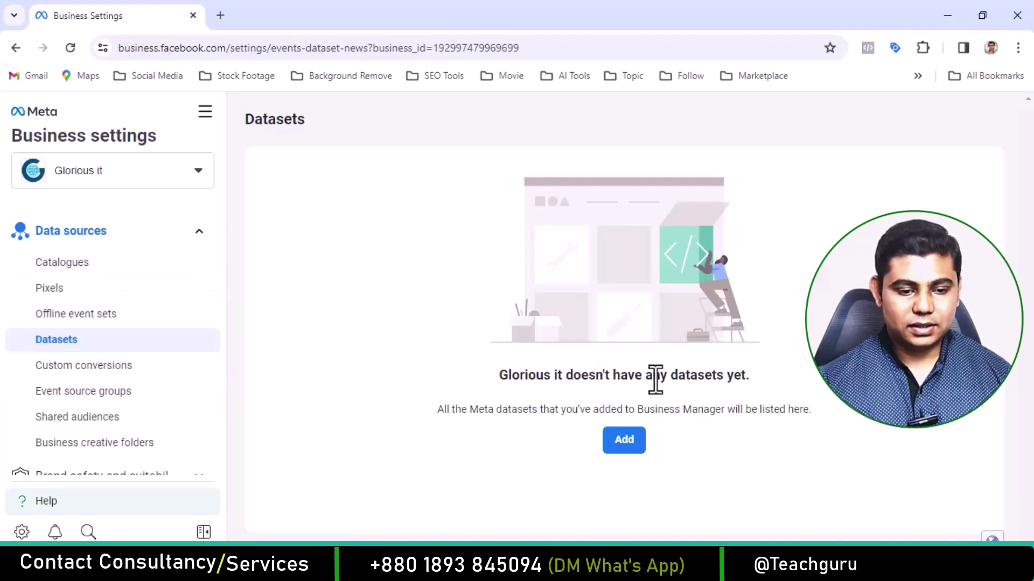
pyautogui.click(624, 447)
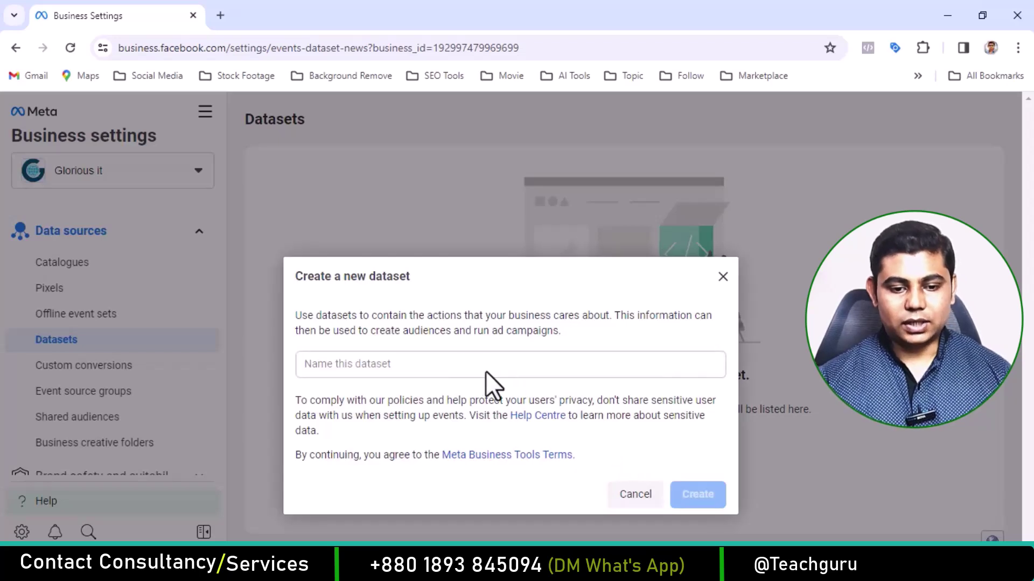
pyautogui.click(468, 370)
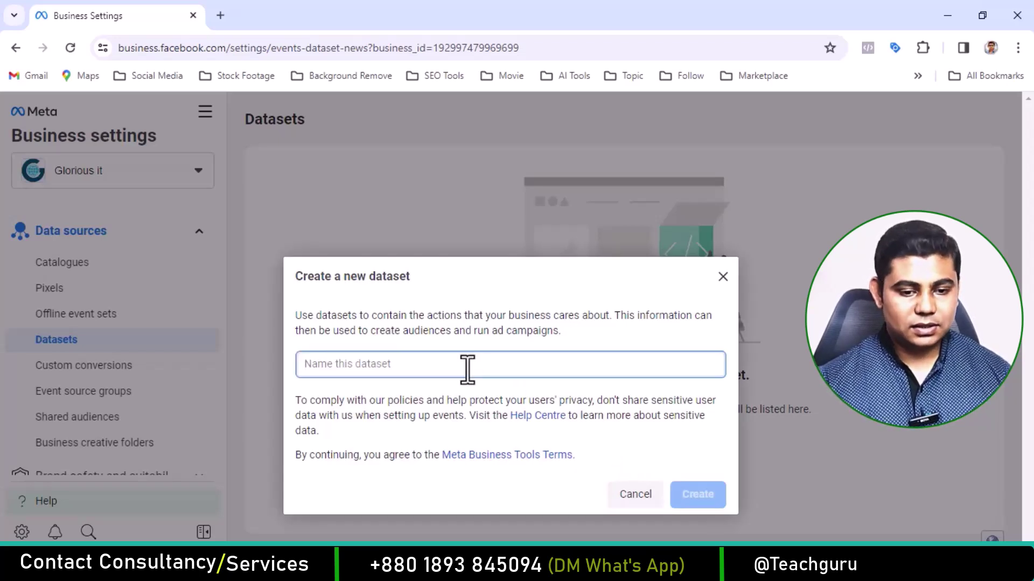
pyautogui.write('Glorious IT')
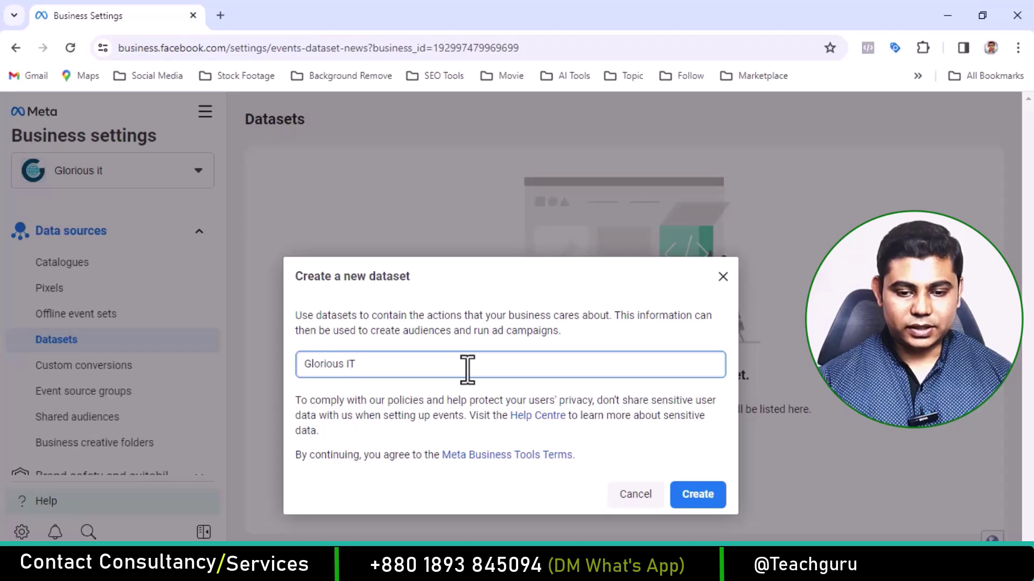
pyautogui.click(696, 496)
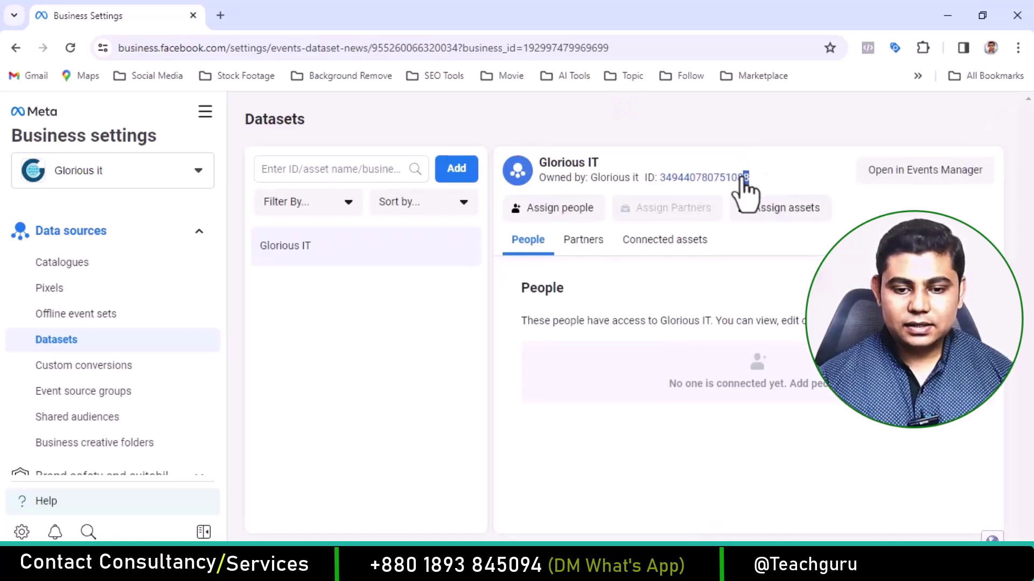
# Step: Highlight the ID of the Glorious IT dataset, then open the dataset in Events Manager
pyautogui.moveTo(747, 178); pyautogui.dragTo(665, 181)
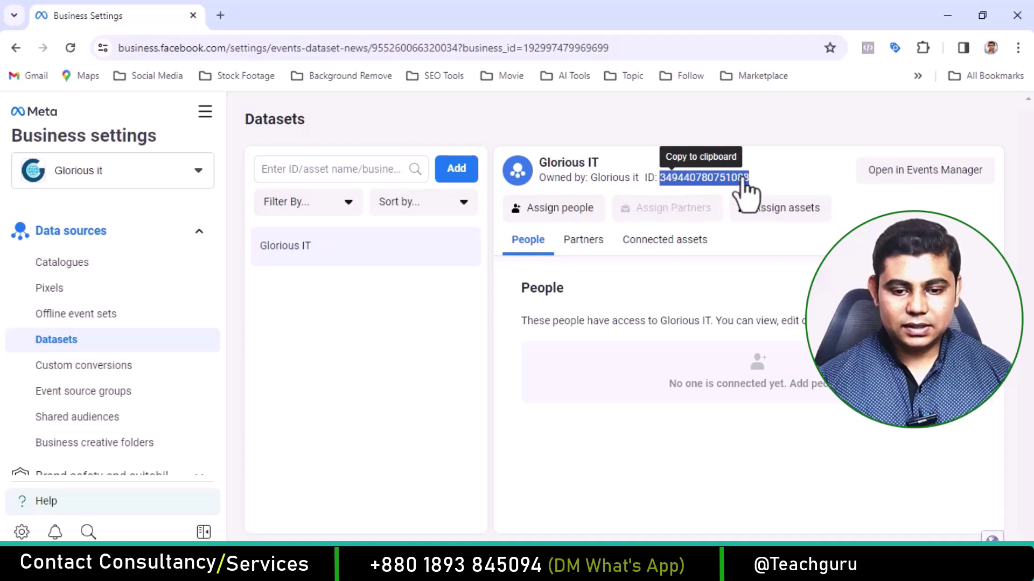
pyautogui.click(793, 176)
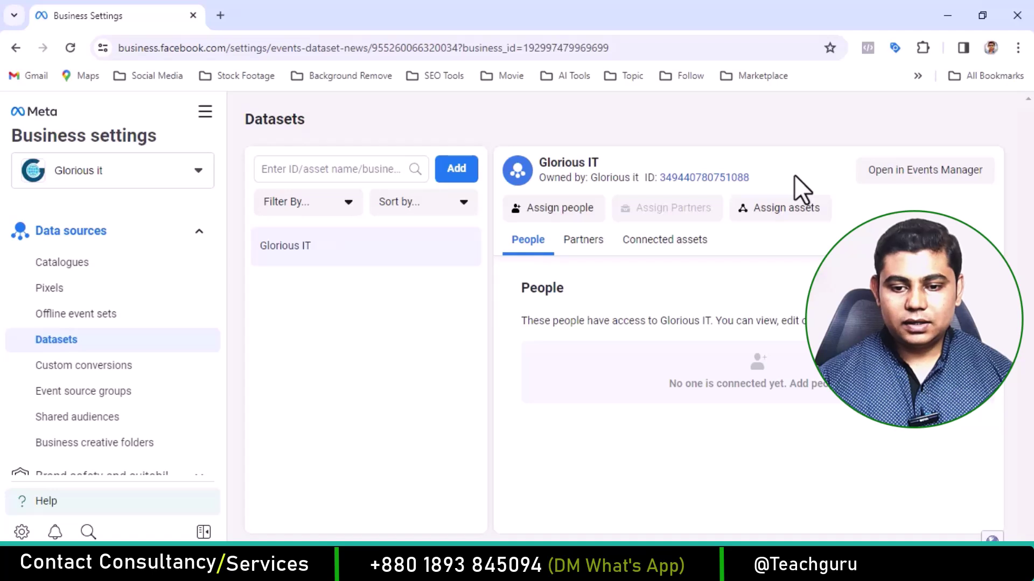
pyautogui.click(896, 173)
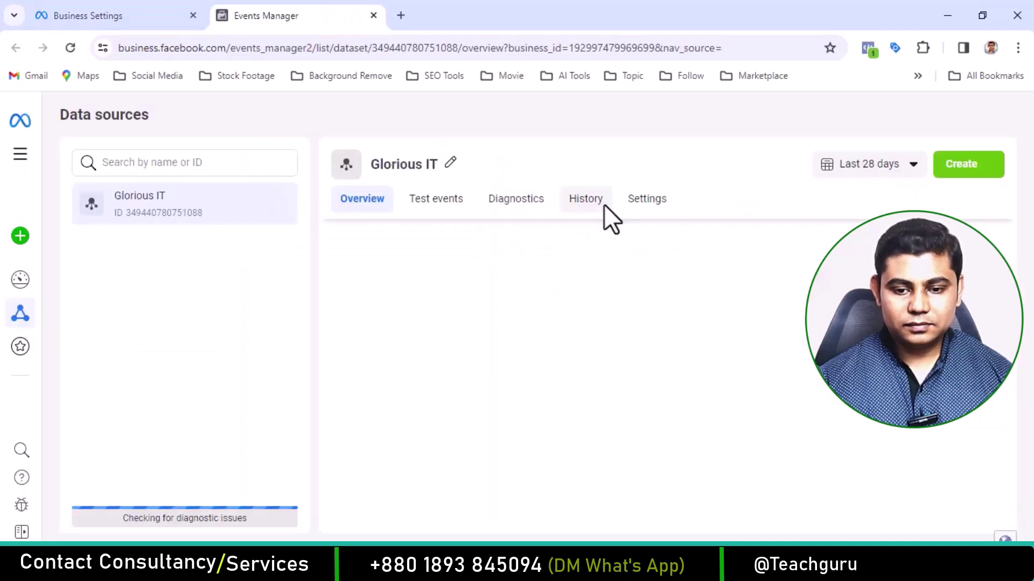
# Step: Examine the available methods for sending server, website, mobile app and spreadsheet data to the Glorious IT dataset
pyautogui.scroll(-4, 597, 293)
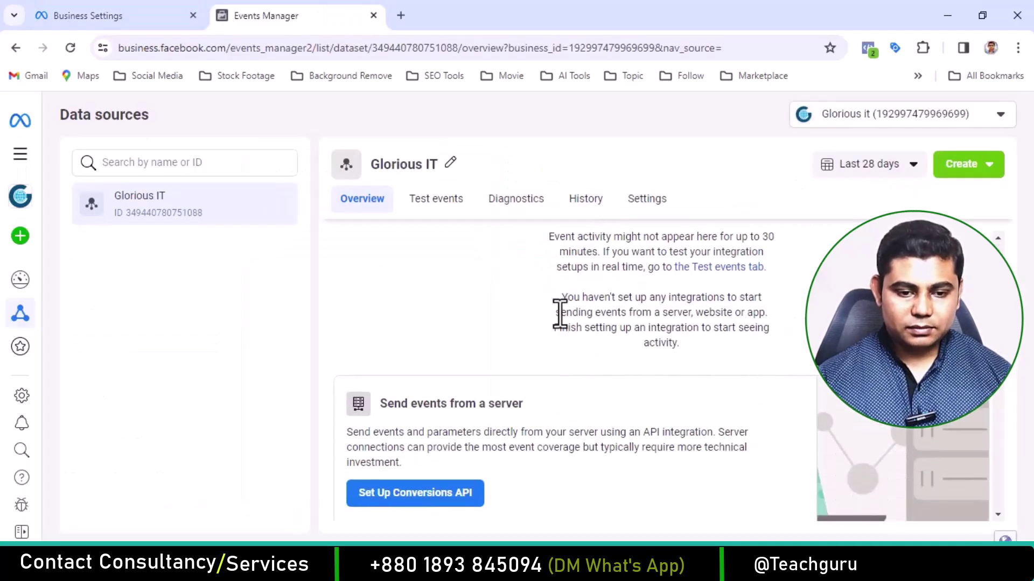
pyautogui.scroll(-3, 560, 313)
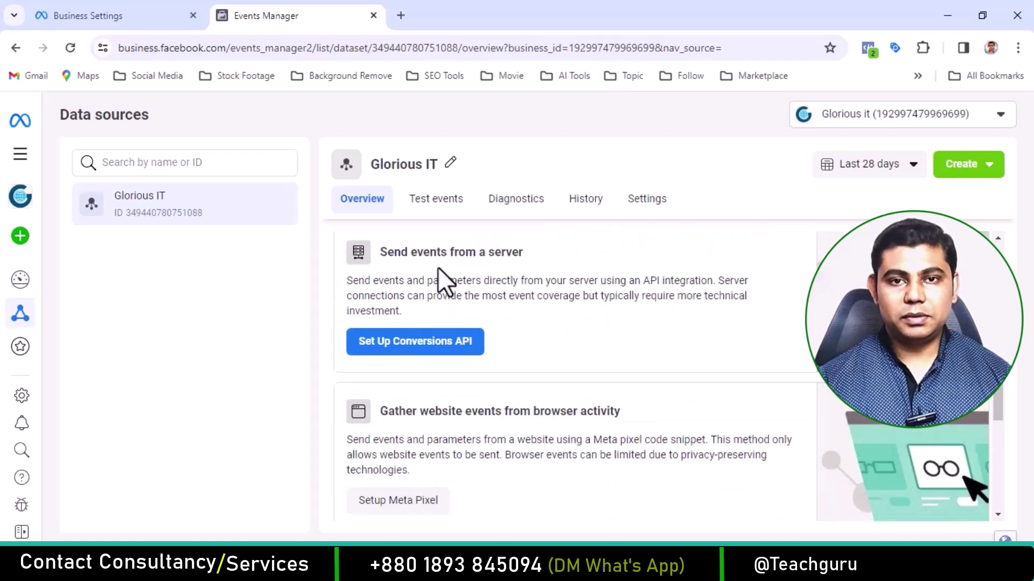
pyautogui.scroll(-1, 566, 301)
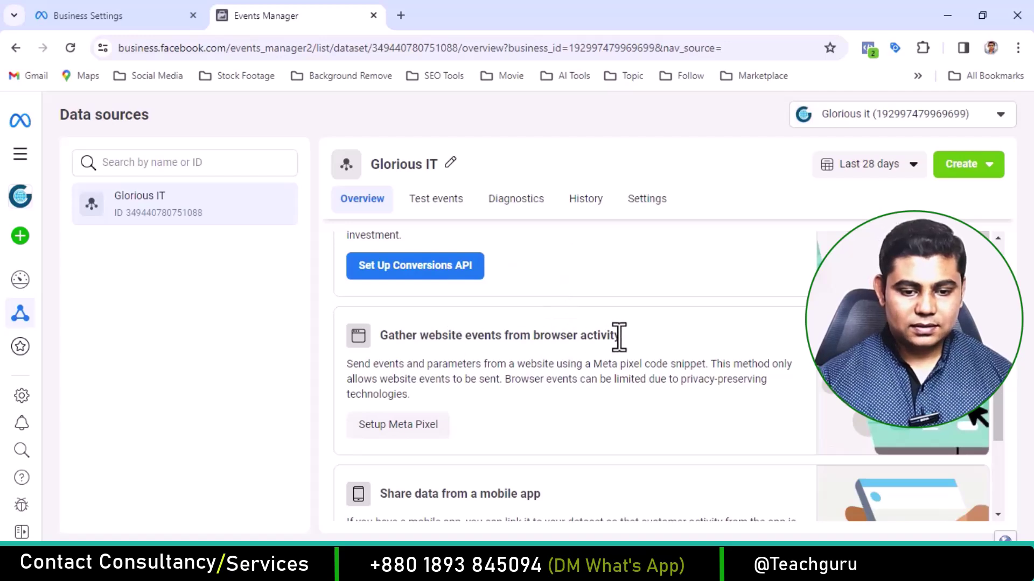
pyautogui.scroll(-1, 623, 333)
pyautogui.scroll(-3, 622, 331)
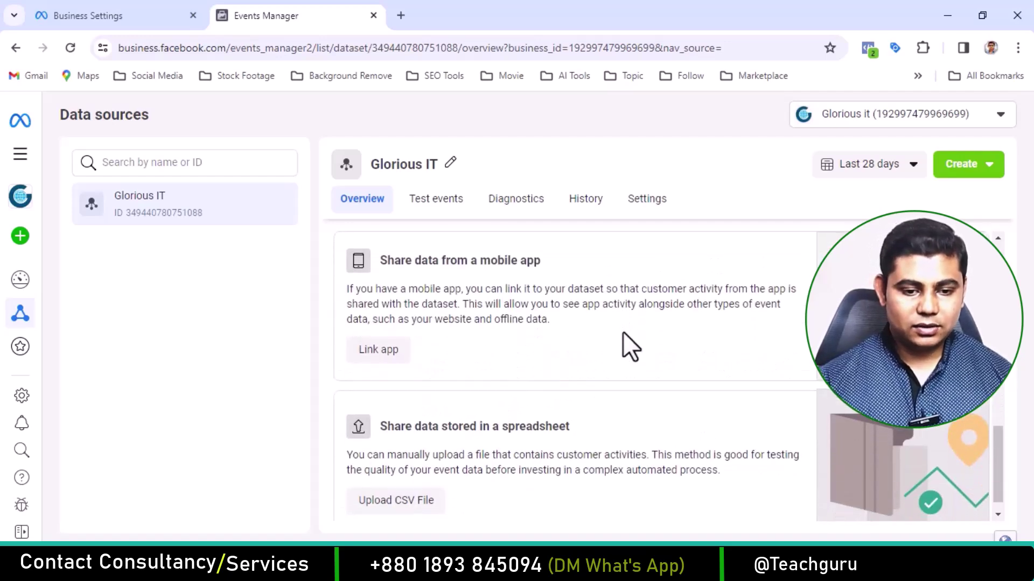
pyautogui.scroll(2, 622, 332)
pyautogui.scroll(2, 540, 339)
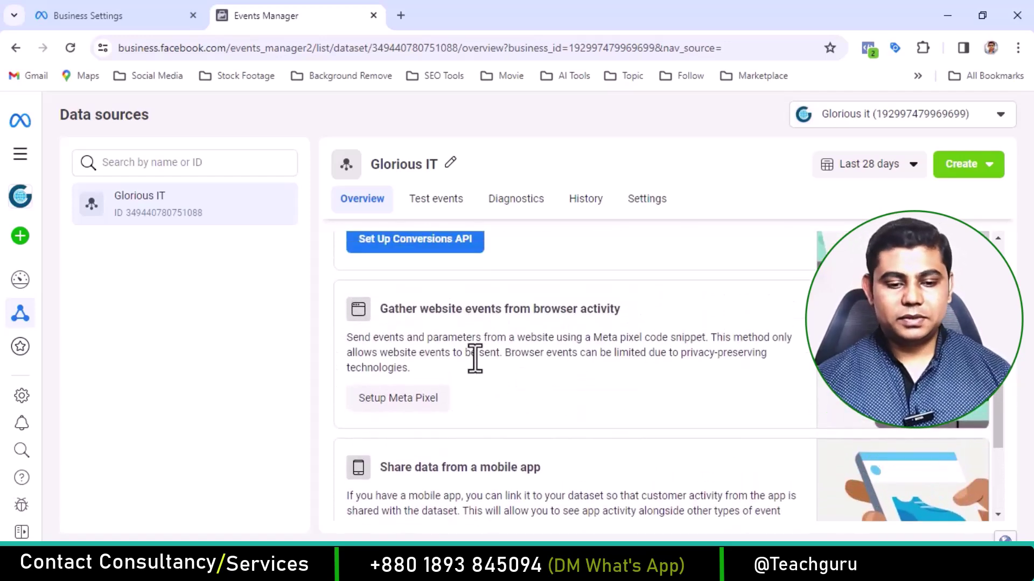
# Step: Browse the partner integrations offered in the Meta Pixel setup and close the list without choosing one
pyautogui.click(425, 401)
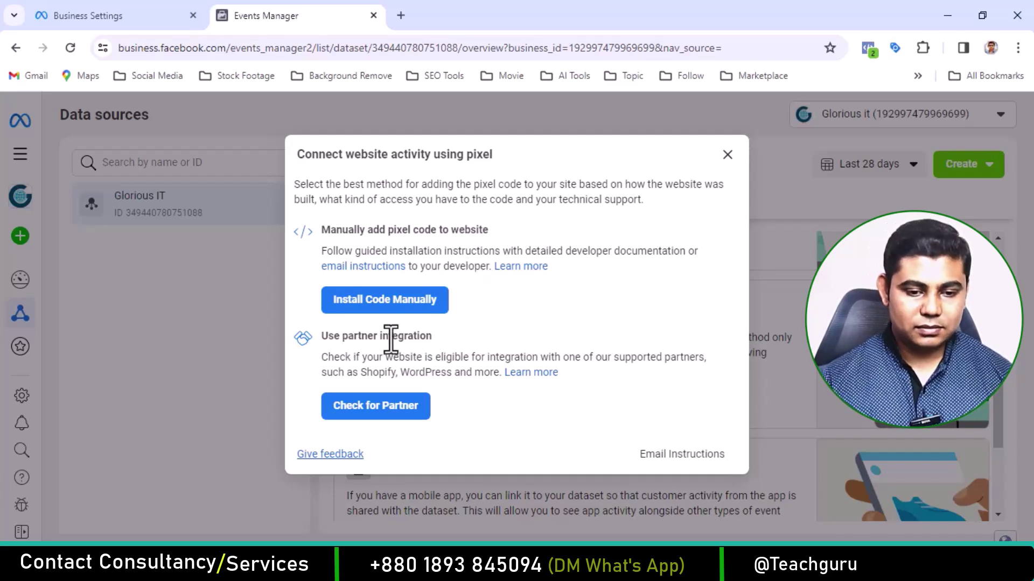
pyautogui.click(389, 412)
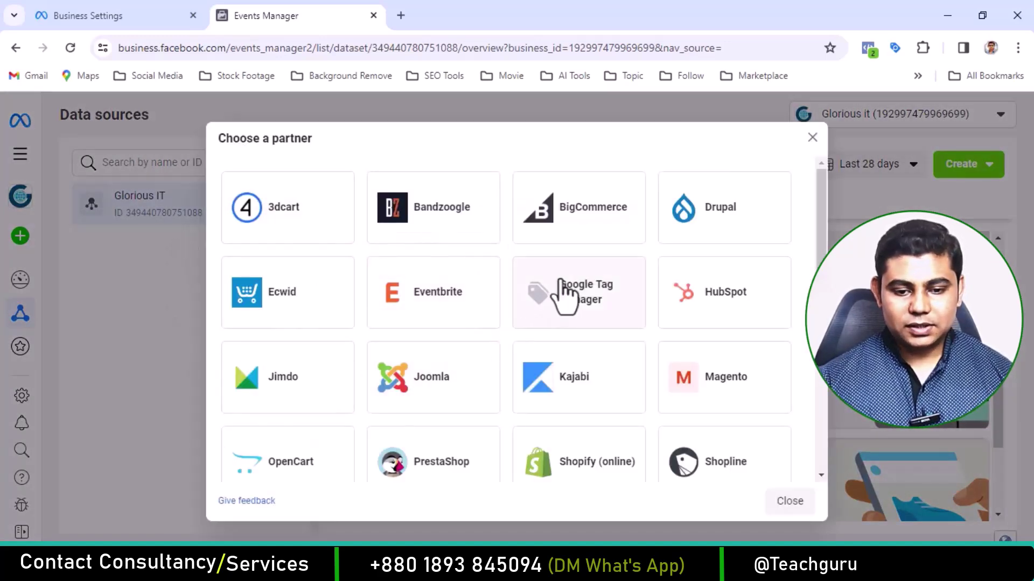
pyautogui.scroll(-5, 638, 289)
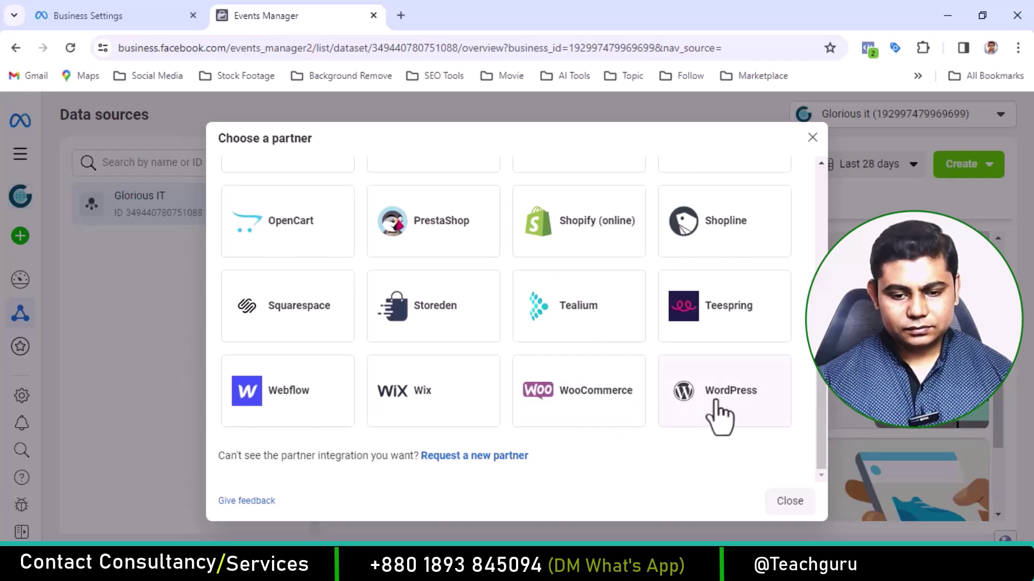
pyautogui.scroll(5, 720, 415)
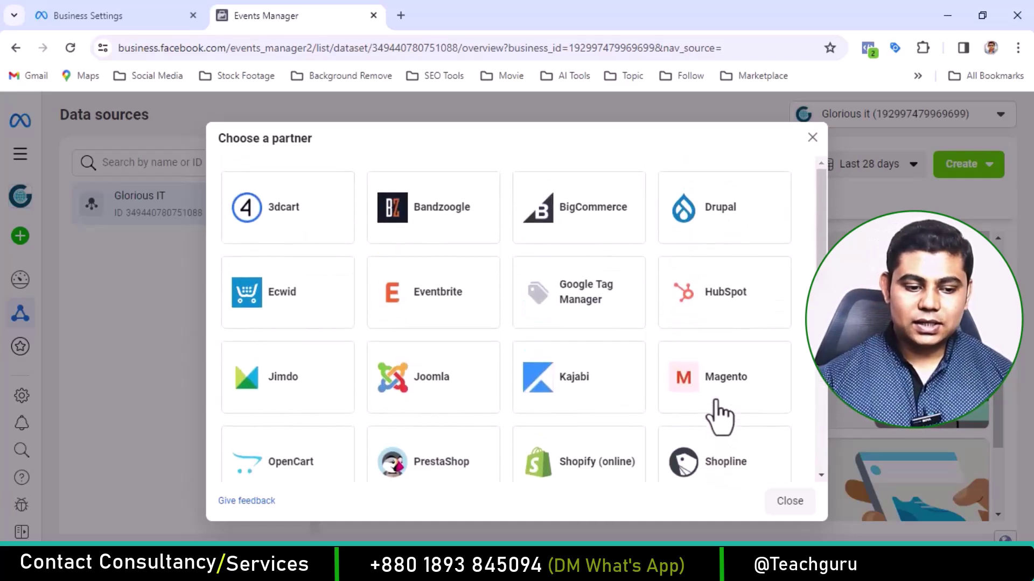
pyautogui.click(812, 138)
# Step: Set up the Meta Pixel with manual code installation and copy its base code
pyautogui.scroll(3, 525, 351)
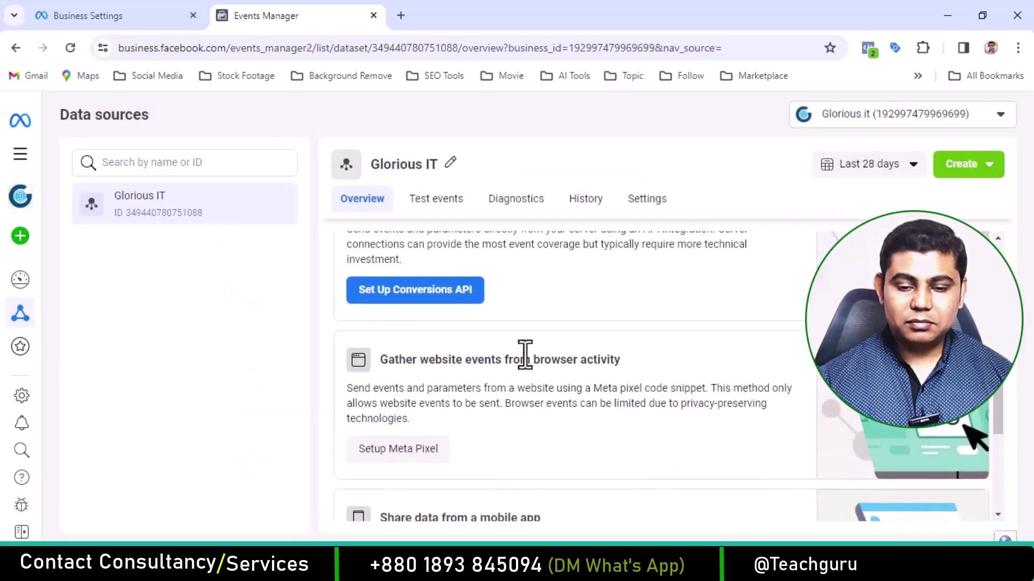
pyautogui.scroll(-5, 522, 353)
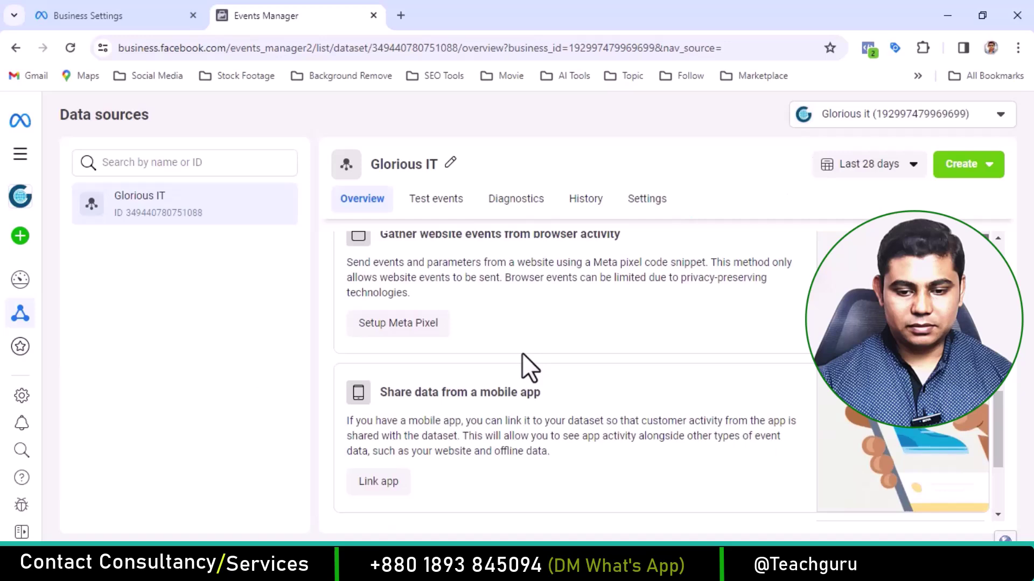
pyautogui.click(420, 330)
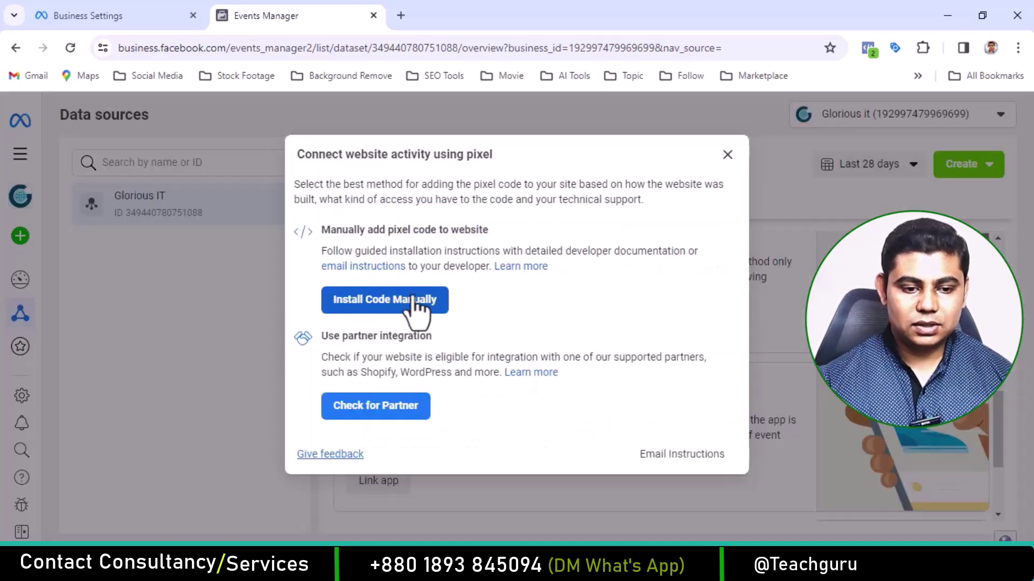
pyautogui.click(414, 304)
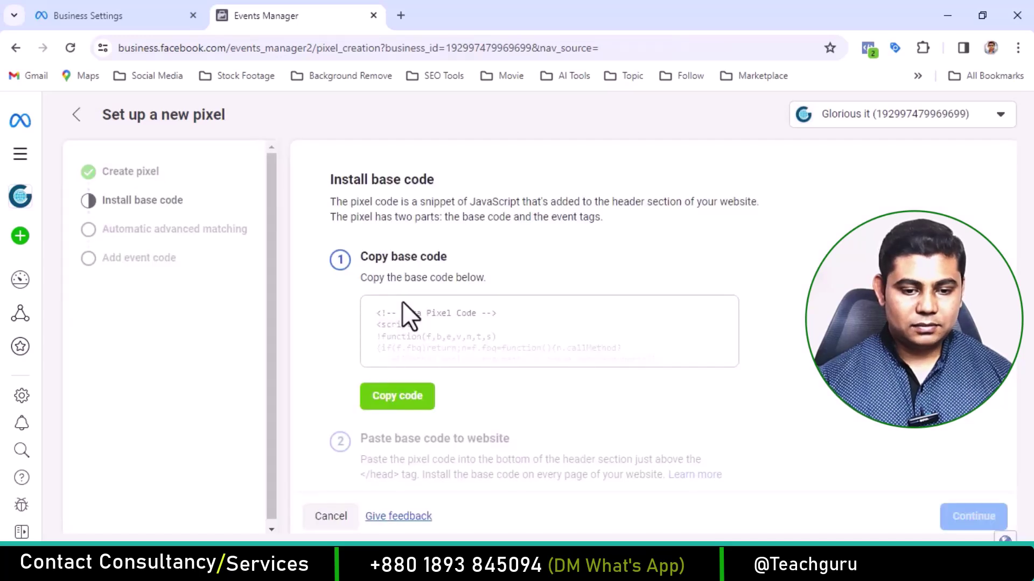
pyautogui.click(387, 397)
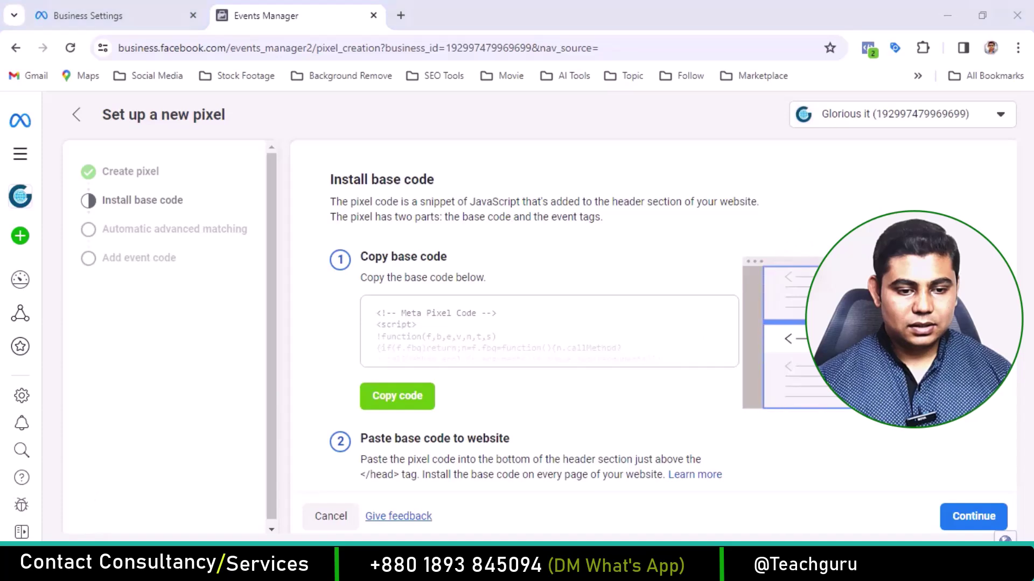
# Step: Switch to Word, paste the pixel base code into a new blank document, and dismiss the licence notices
pyautogui.press('super+s')
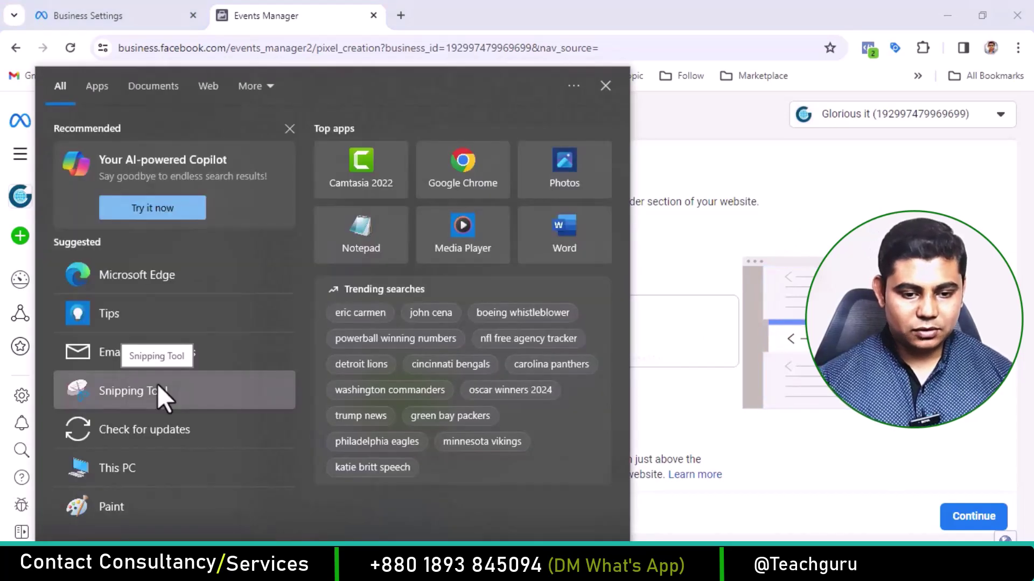
pyautogui.write('word')
pyautogui.press('Return')
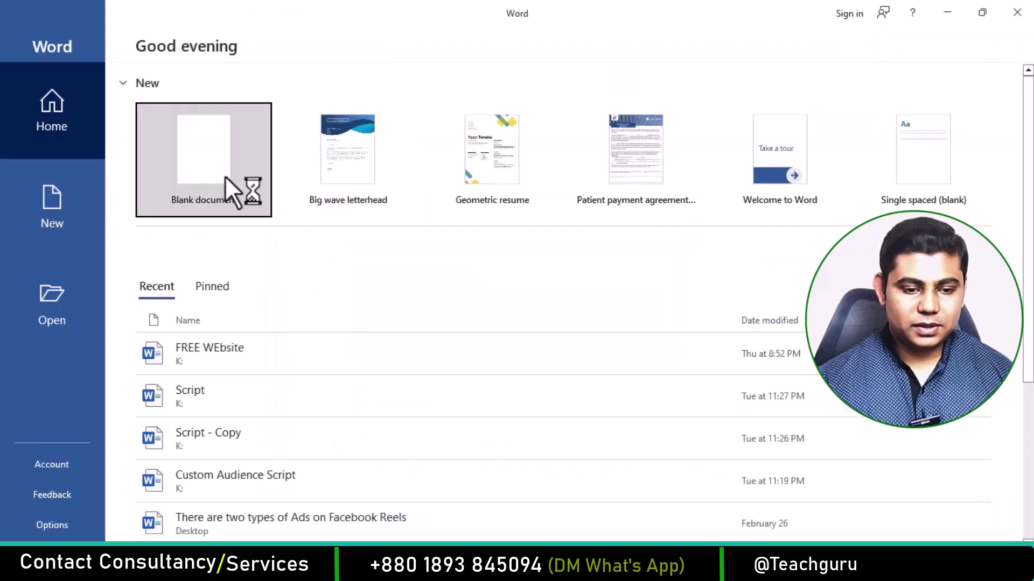
pyautogui.click(227, 183)
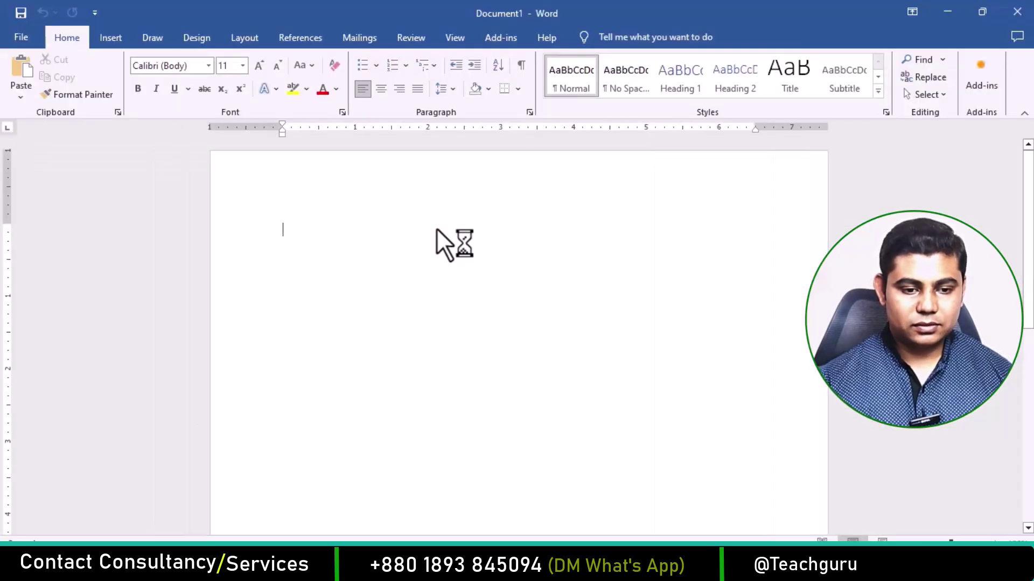
pyautogui.hotkey('ctrl', 'v')
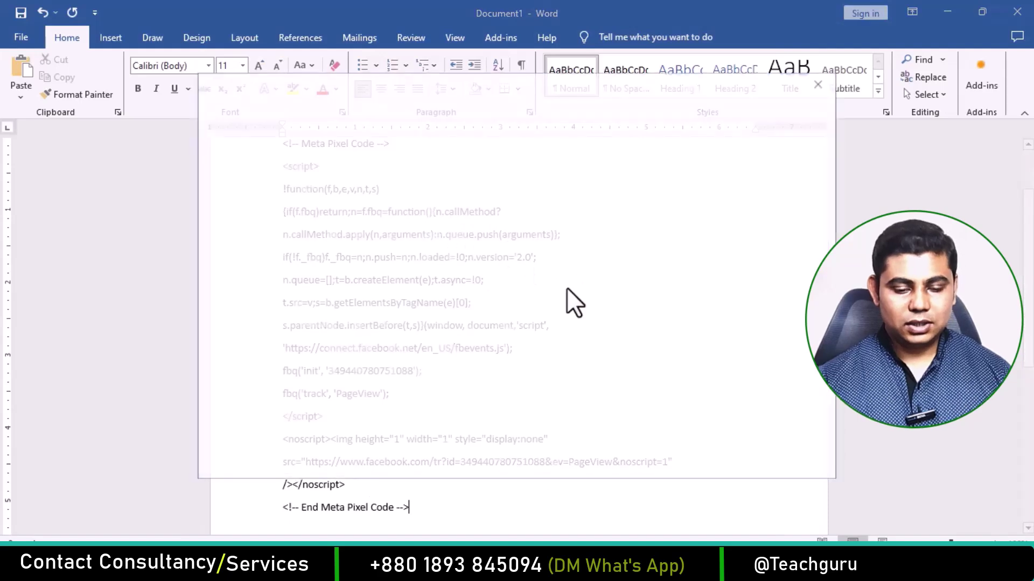
pyautogui.click(820, 82)
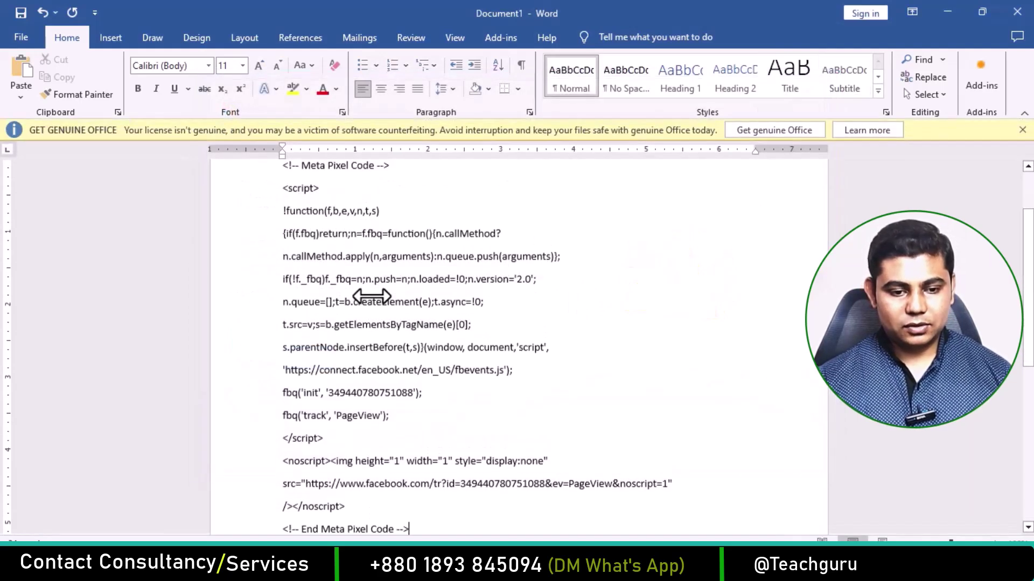
pyautogui.scroll(1, 380, 298)
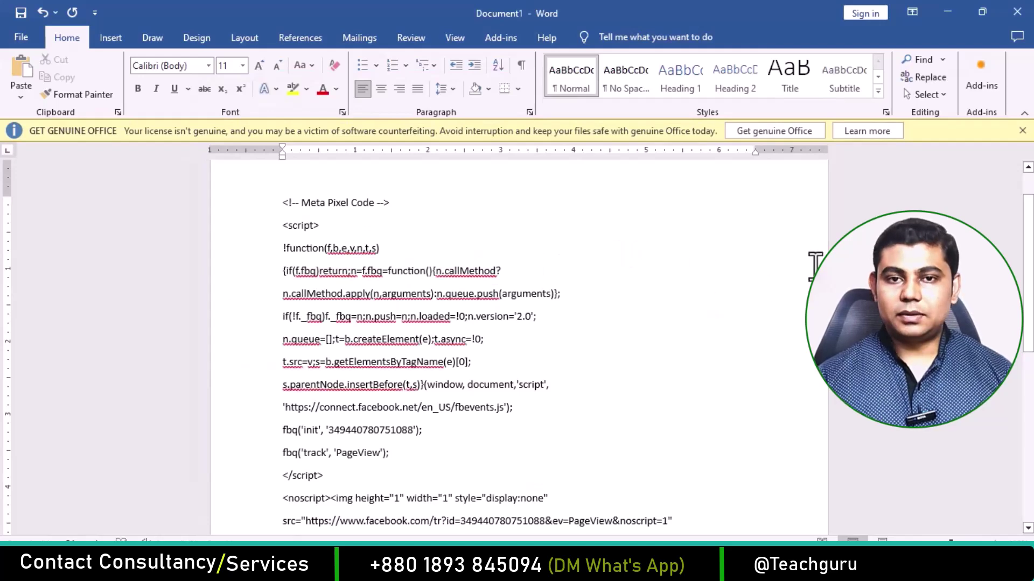
pyautogui.click(1021, 130)
# Step: Highlight the pixel ID in the code's fbq init line and in the noscript image URL
pyautogui.scroll(-2, 378, 339)
pyautogui.doubleClick(379, 339)
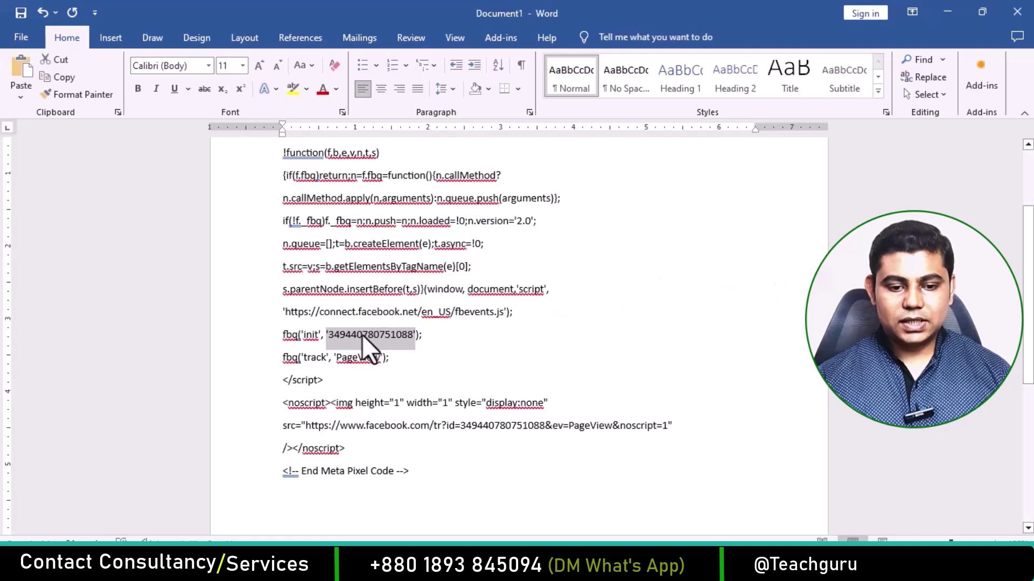
pyautogui.click(362, 336)
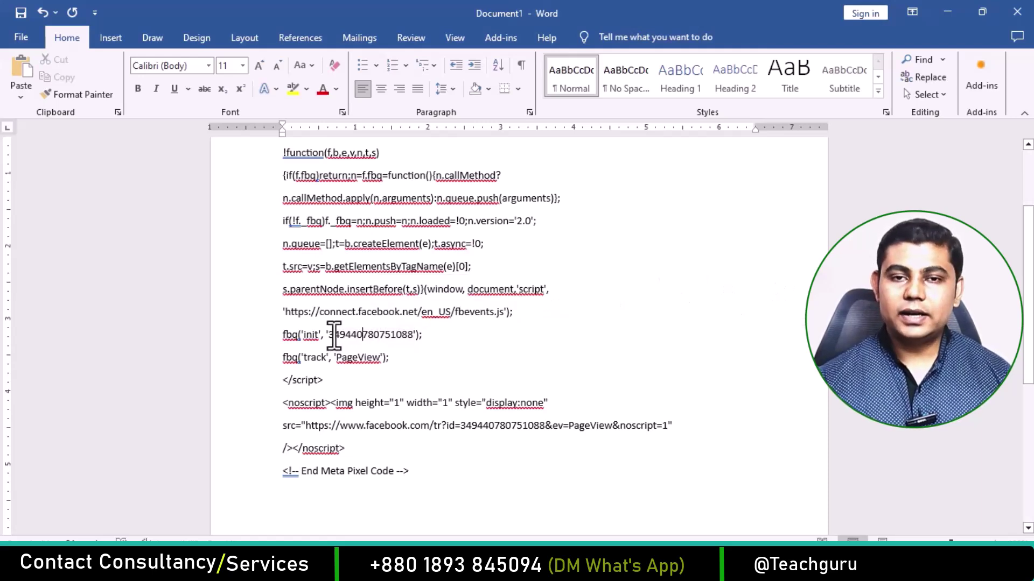
pyautogui.moveTo(328, 335); pyautogui.dragTo(411, 343)
pyautogui.moveTo(466, 427); pyautogui.dragTo(530, 442)
pyautogui.click(447, 428)
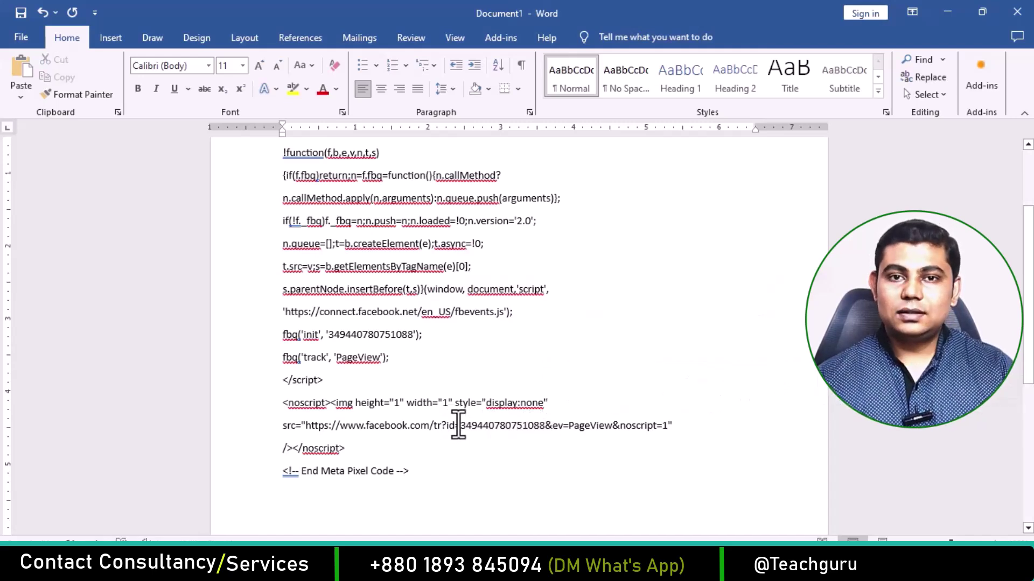
pyautogui.moveTo(461, 426); pyautogui.dragTo(545, 426)
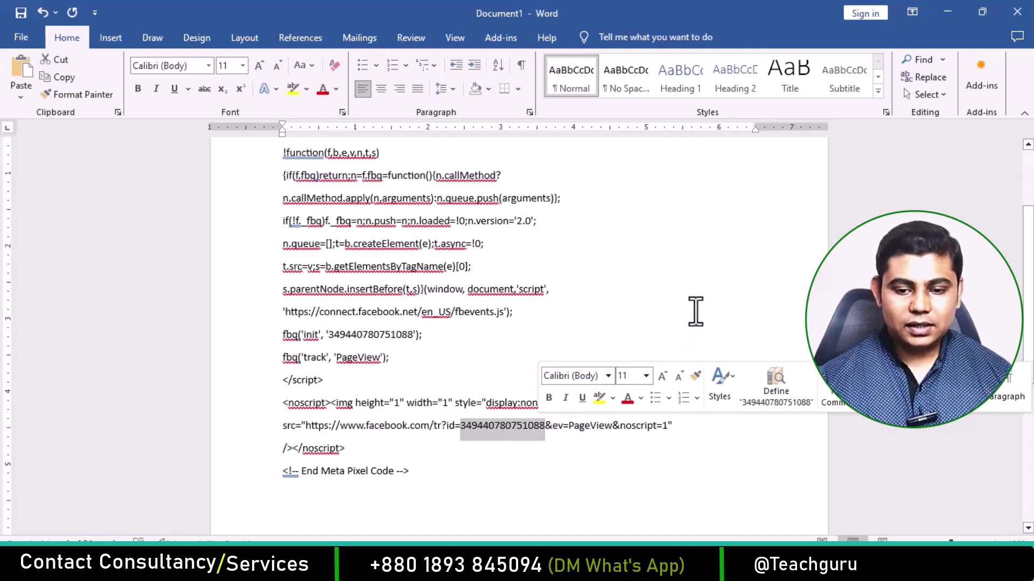
# Step: Switch back to Events Manager in Chrome and continue the pixel setup to automatic advanced matching
pyautogui.scroll(1, 695, 311)
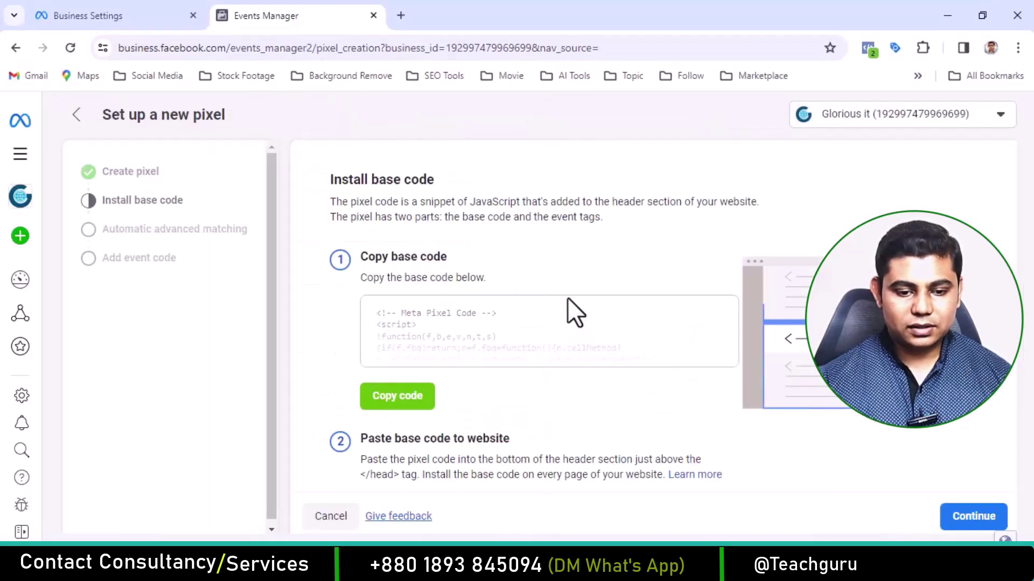
pyautogui.click(969, 517)
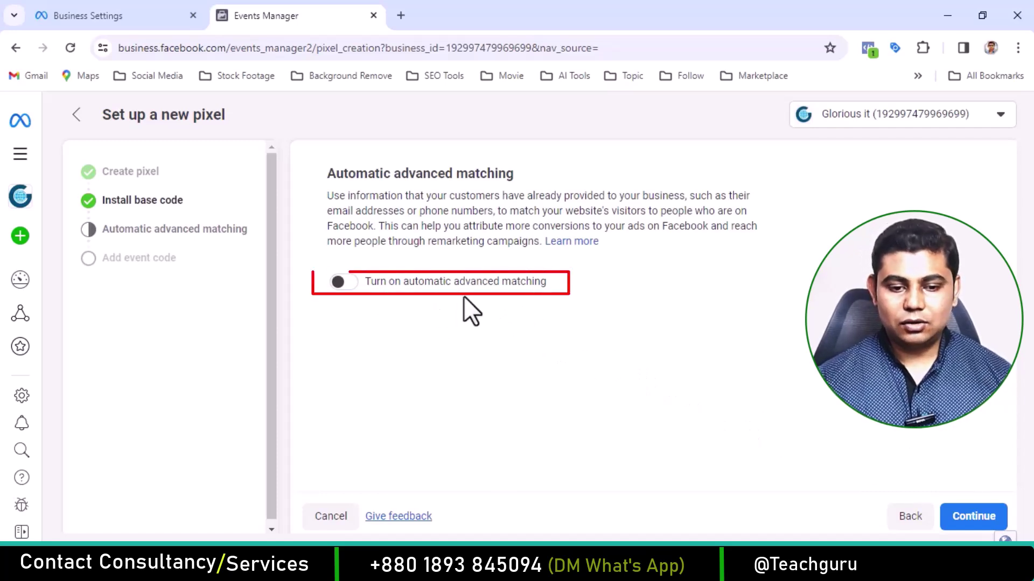
# Step: Turn on automatic advanced matching with all customer information fields and finish the pixel setup at the pixel overview
pyautogui.click(341, 281)
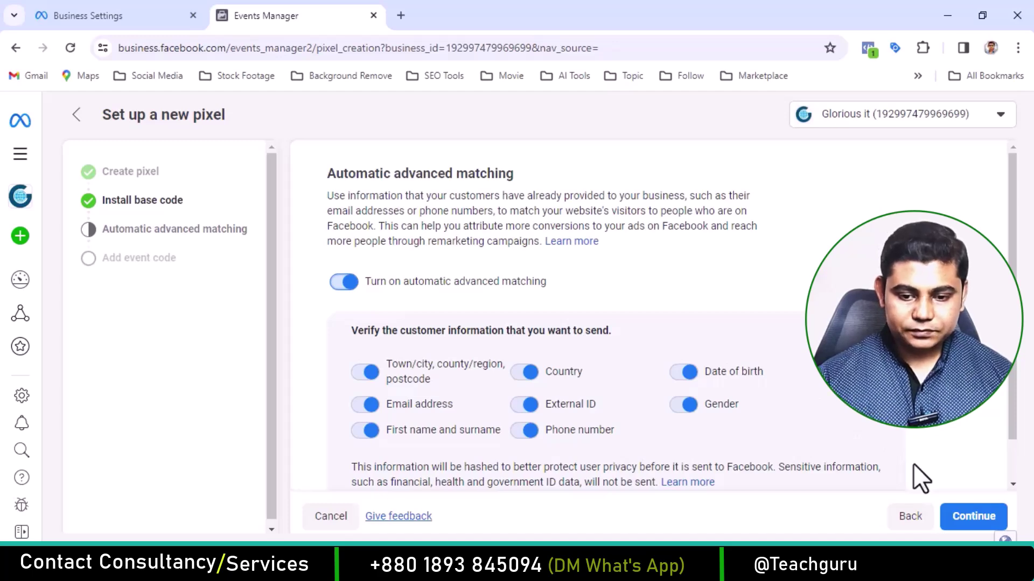
pyautogui.click(972, 517)
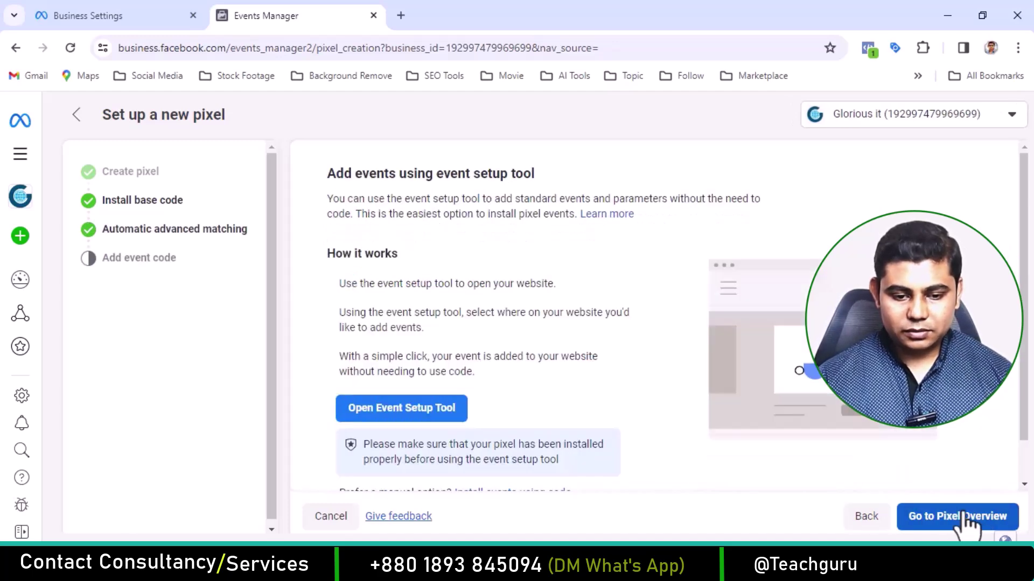
pyautogui.scroll(-1, 695, 436)
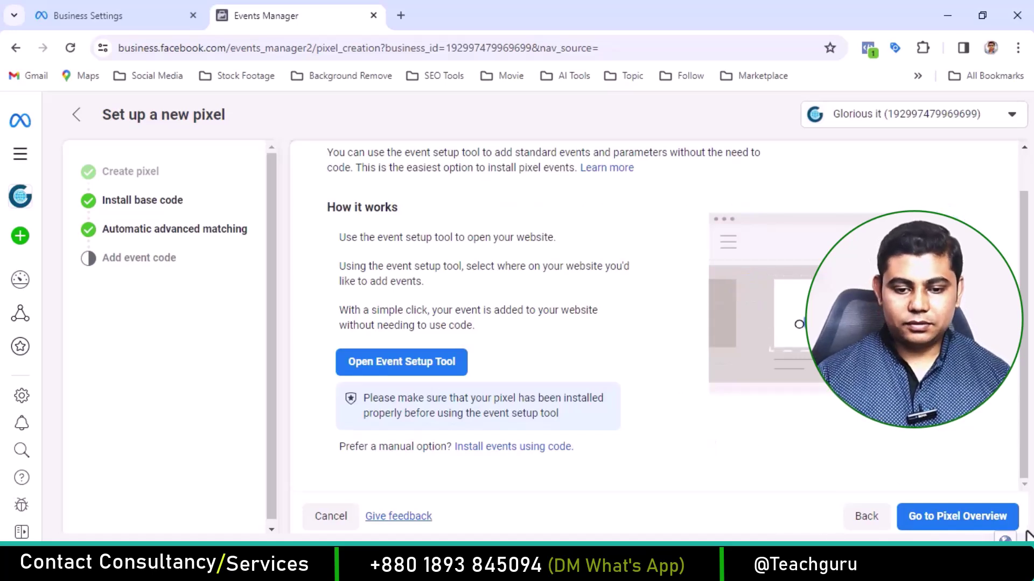
pyautogui.click(948, 519)
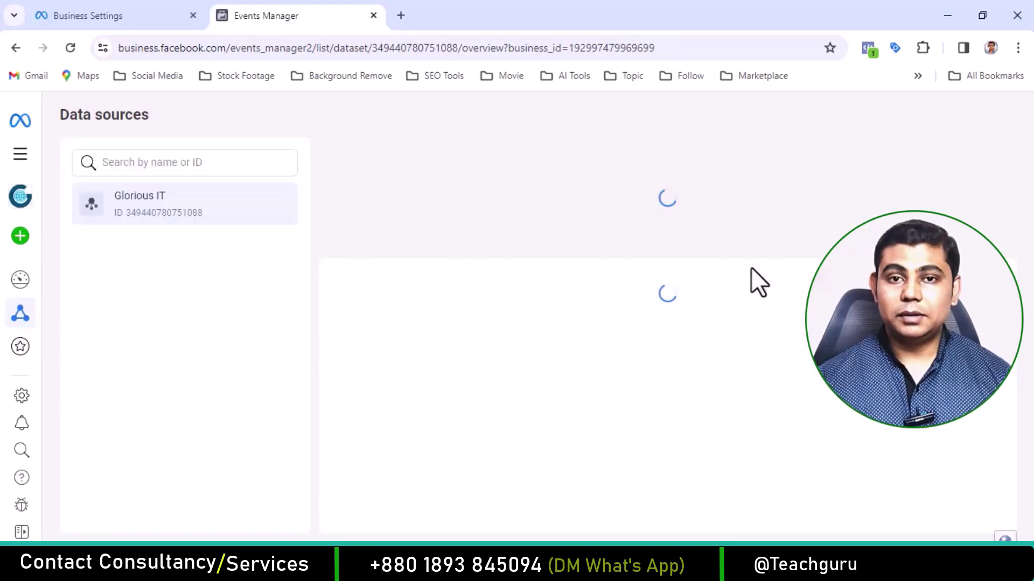
pyautogui.scroll(-3, 756, 281)
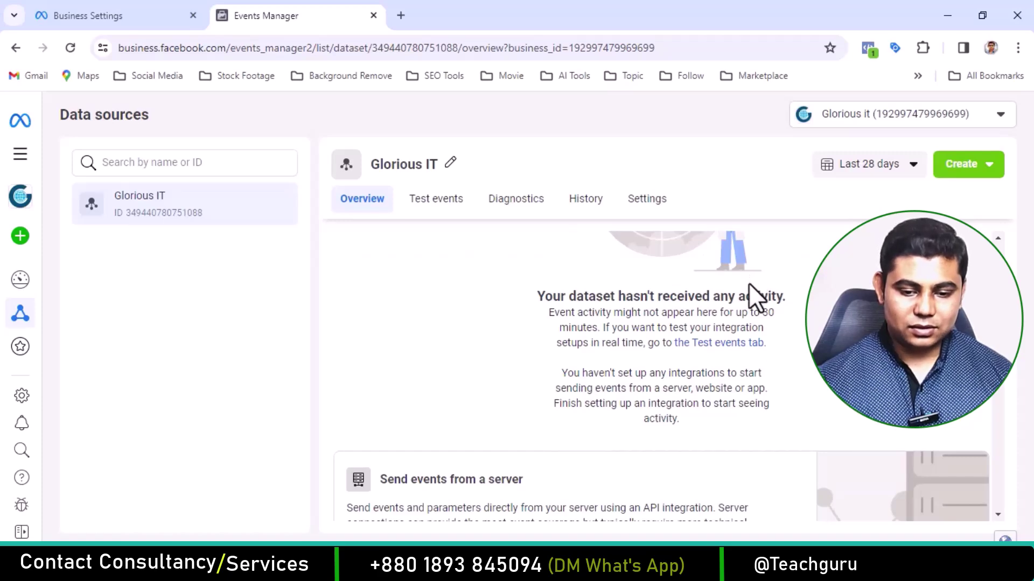
# Step: Switch to Google Tag Manager in Chrome and start a new account named Glorious IT, keeping United States as the country
pyautogui.hotkey('alt', 'Tab')
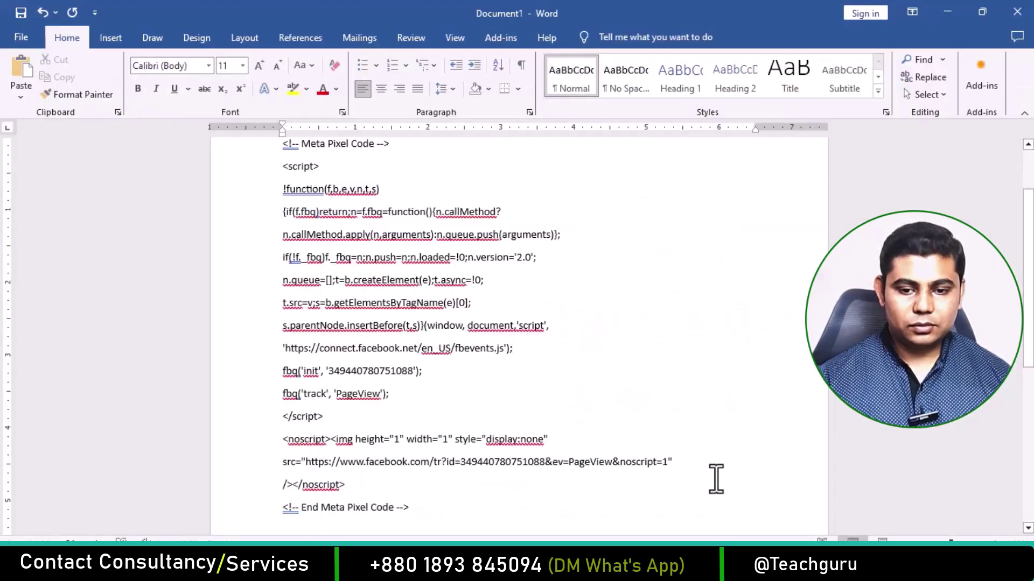
pyautogui.hotkey('alt', 'Tab')
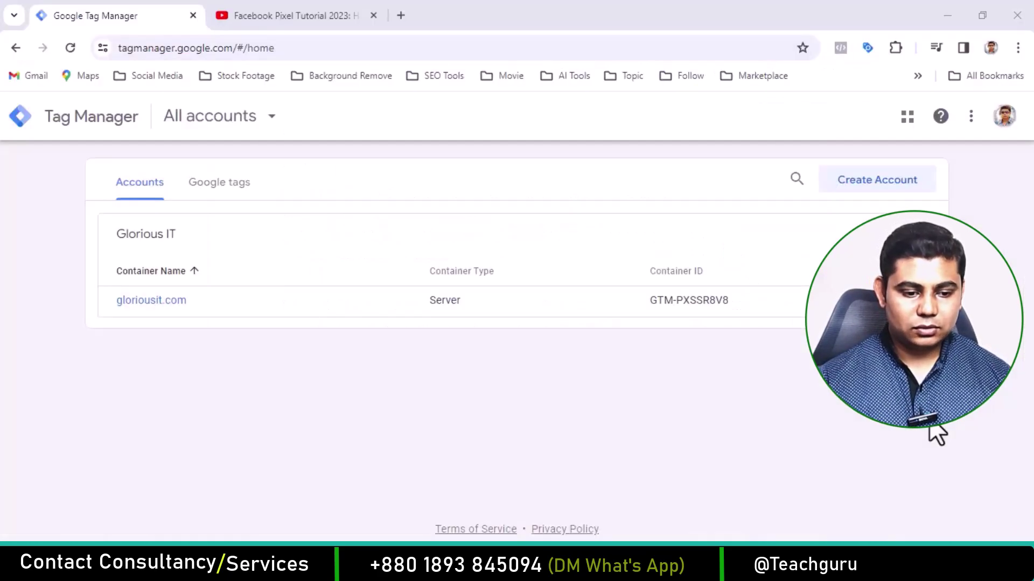
pyautogui.click(889, 186)
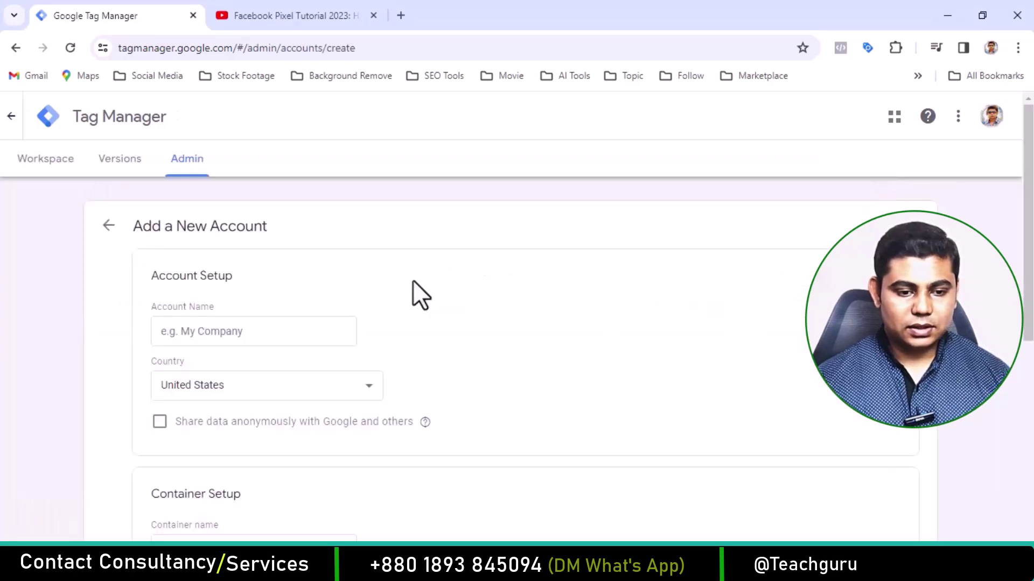
pyautogui.click(269, 332)
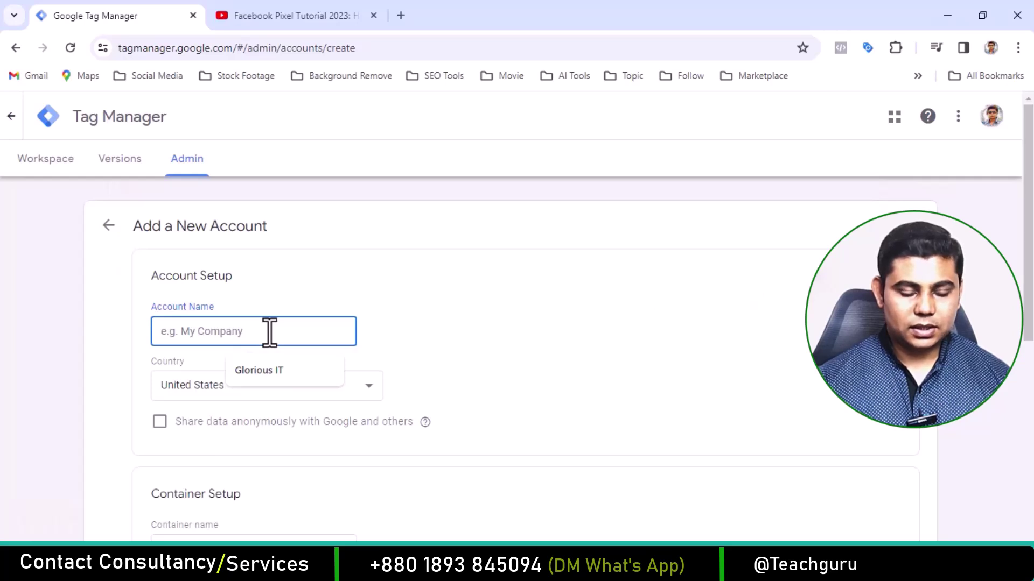
pyautogui.click(265, 367)
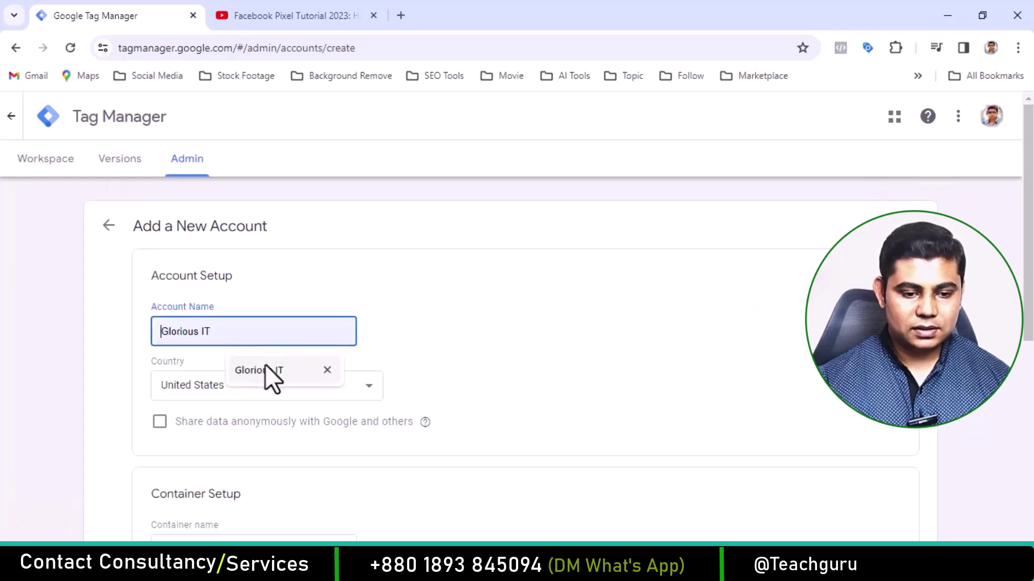
pyautogui.click(267, 380)
pyautogui.scroll(20, 269, 187)
pyautogui.scroll(5, 276, 201)
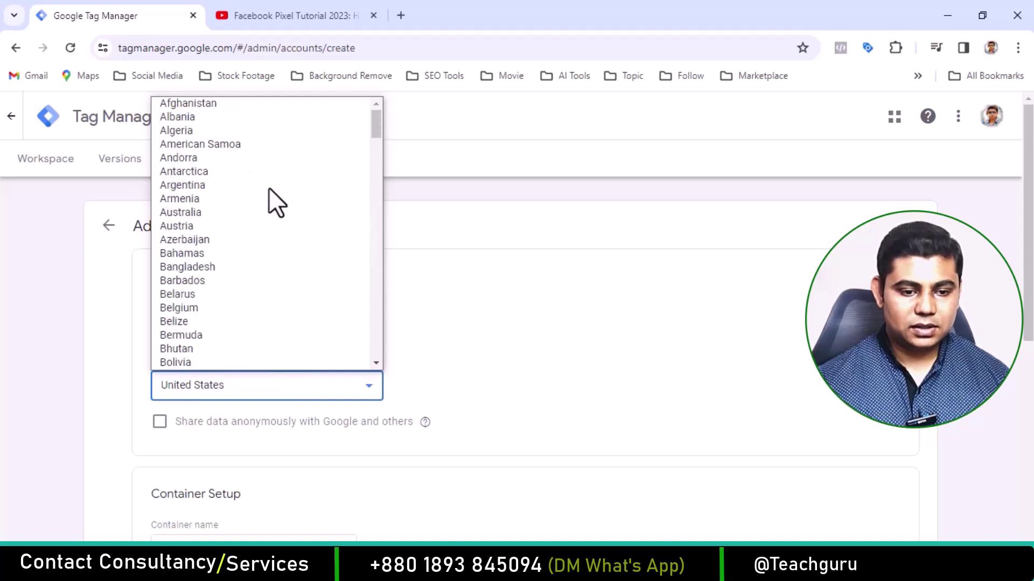
pyautogui.press('Escape')
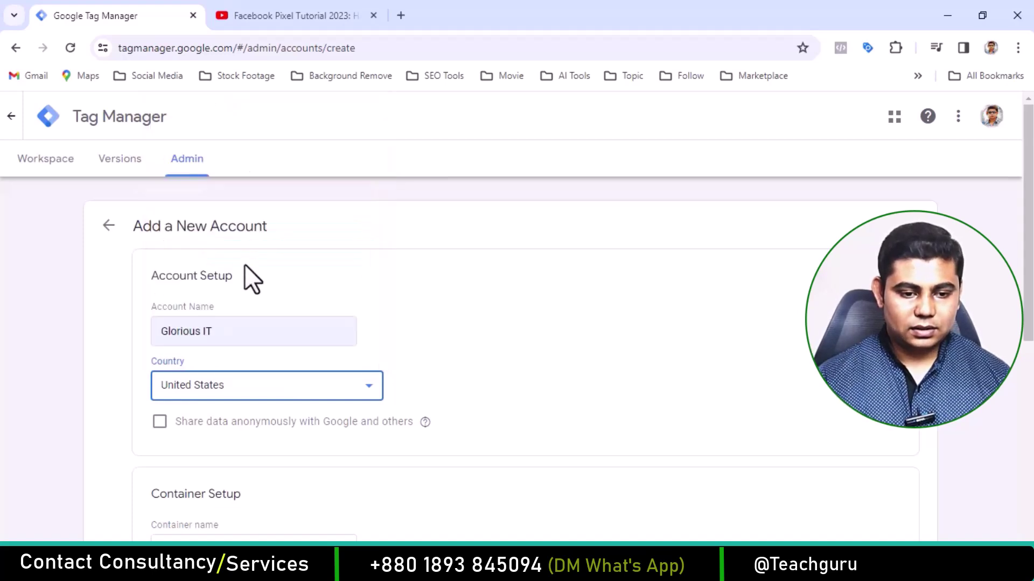
# Step: Create the account with a Web container named gloriousit.com, accept the terms of service, and dismiss the installation code
pyautogui.scroll(-7, 567, 306)
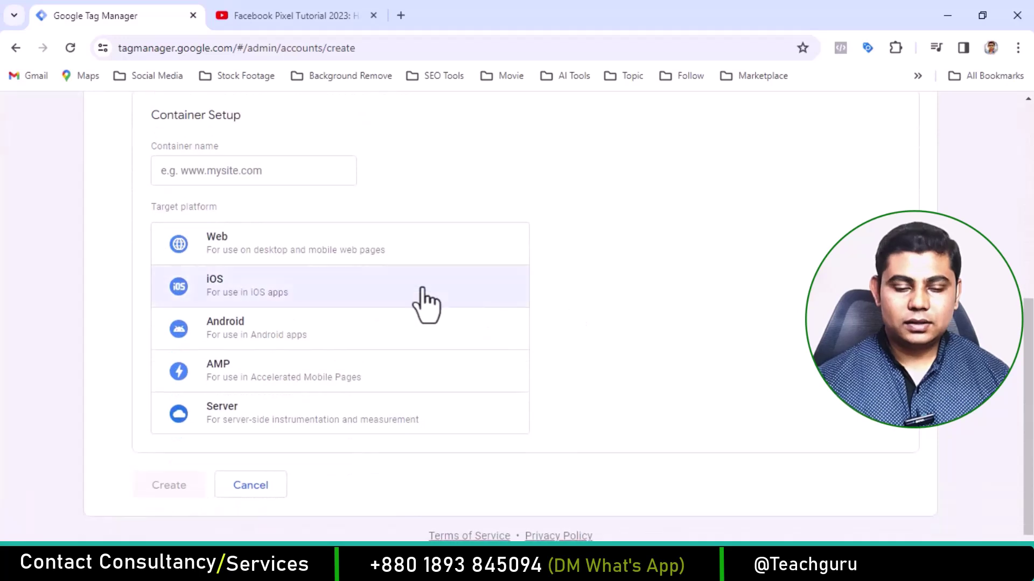
pyautogui.click(285, 175)
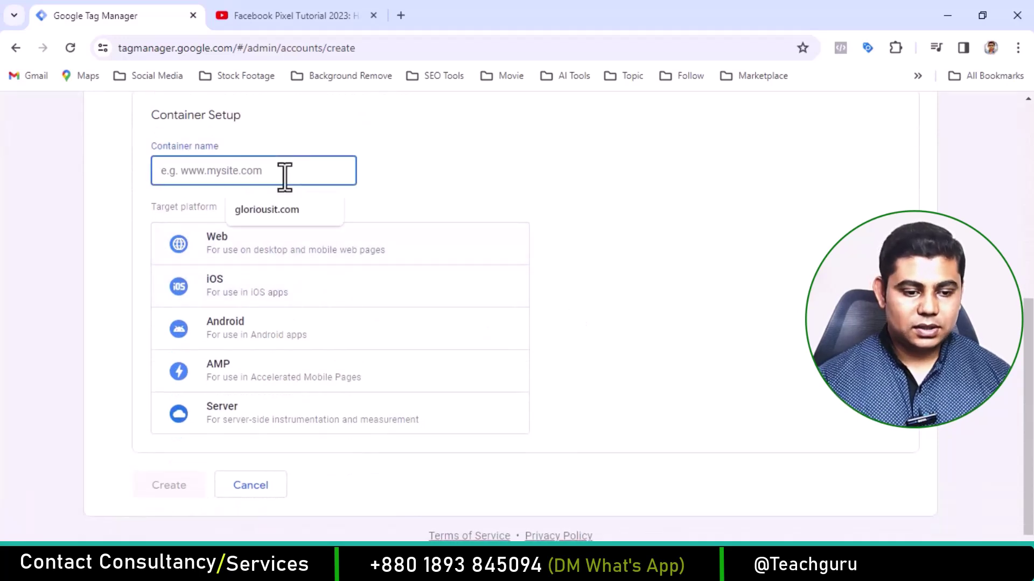
pyautogui.click(275, 211)
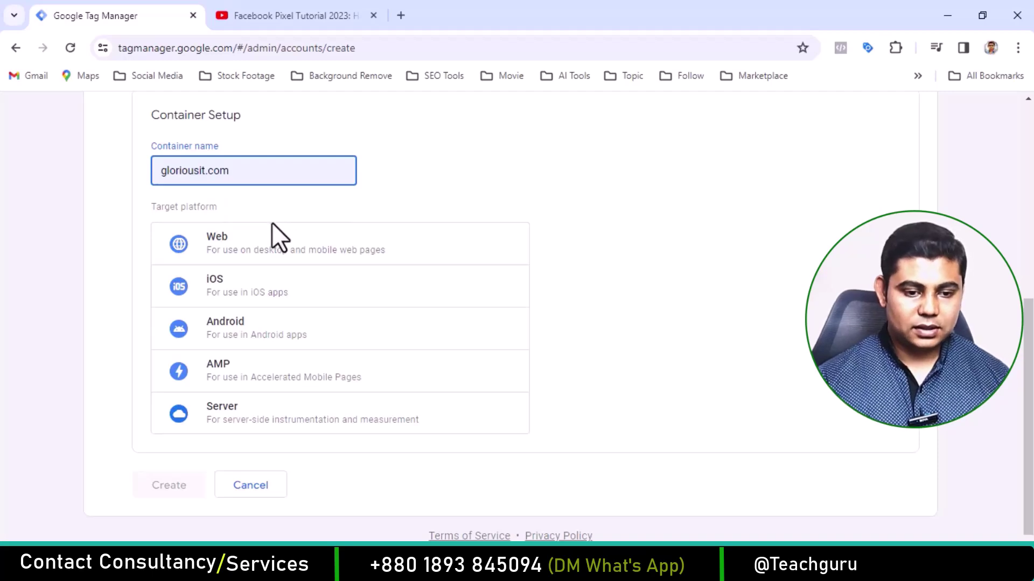
pyautogui.click(301, 247)
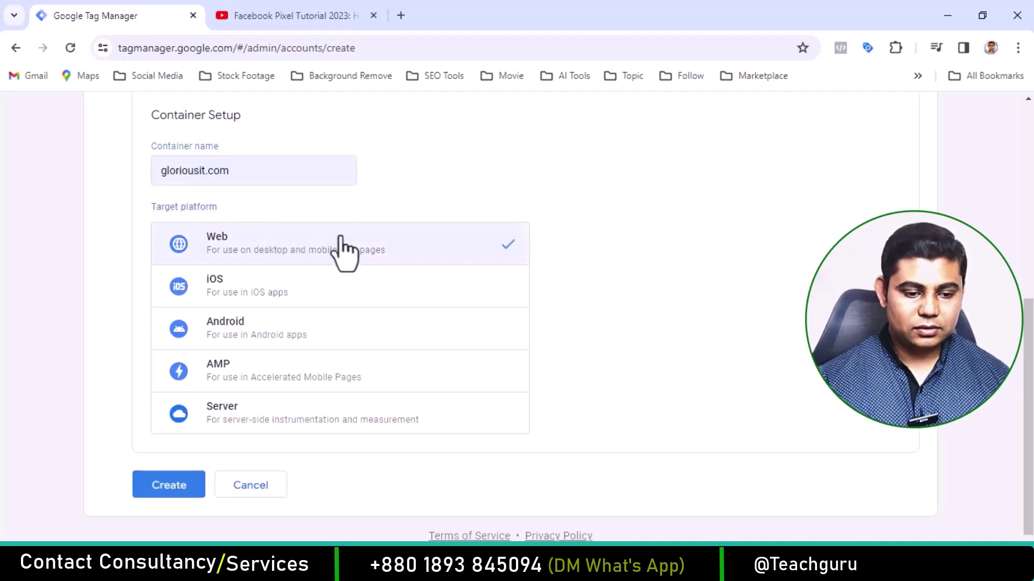
pyautogui.click(172, 479)
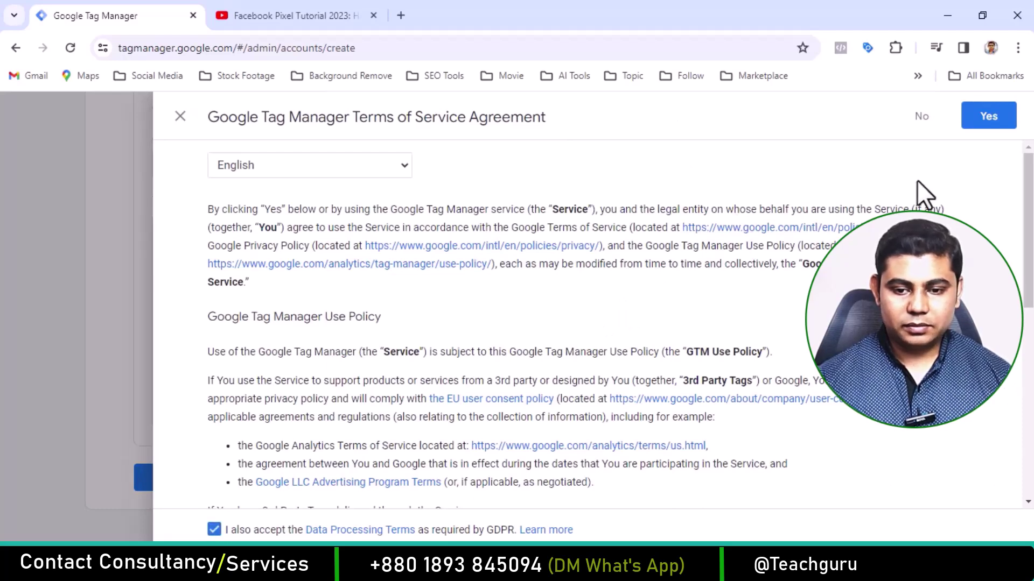
pyautogui.click(989, 116)
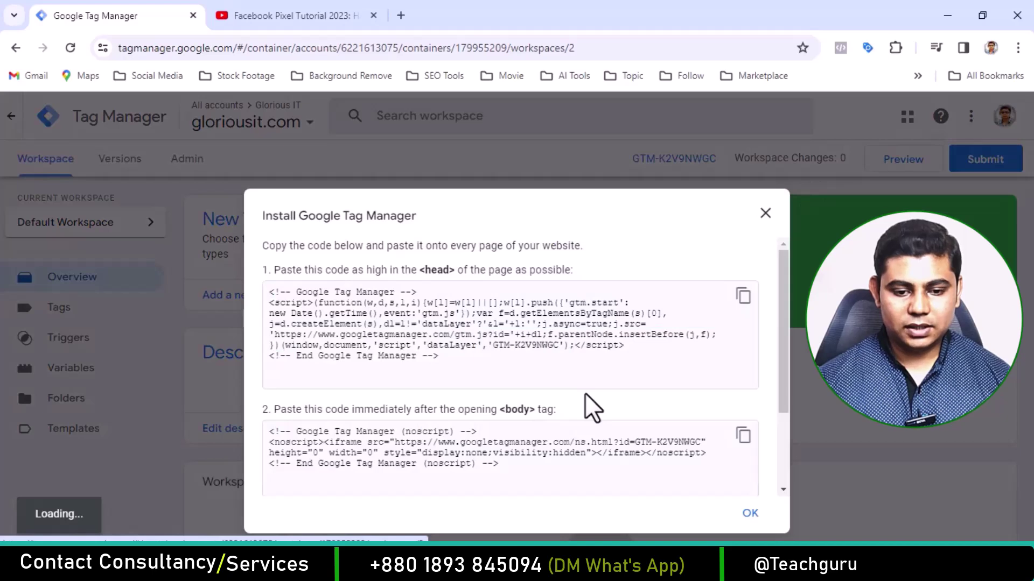
pyautogui.click(539, 452)
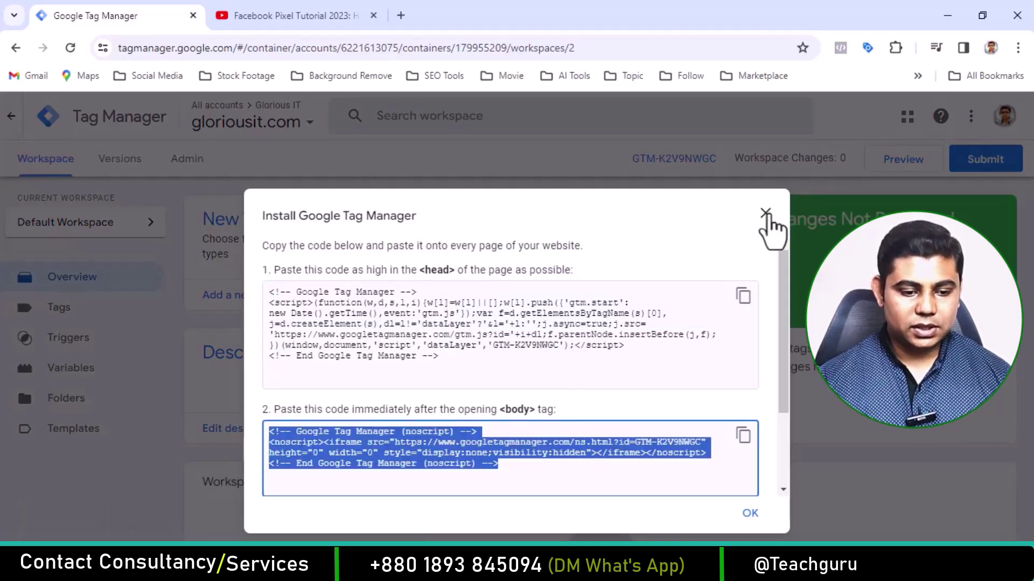
pyautogui.click(765, 214)
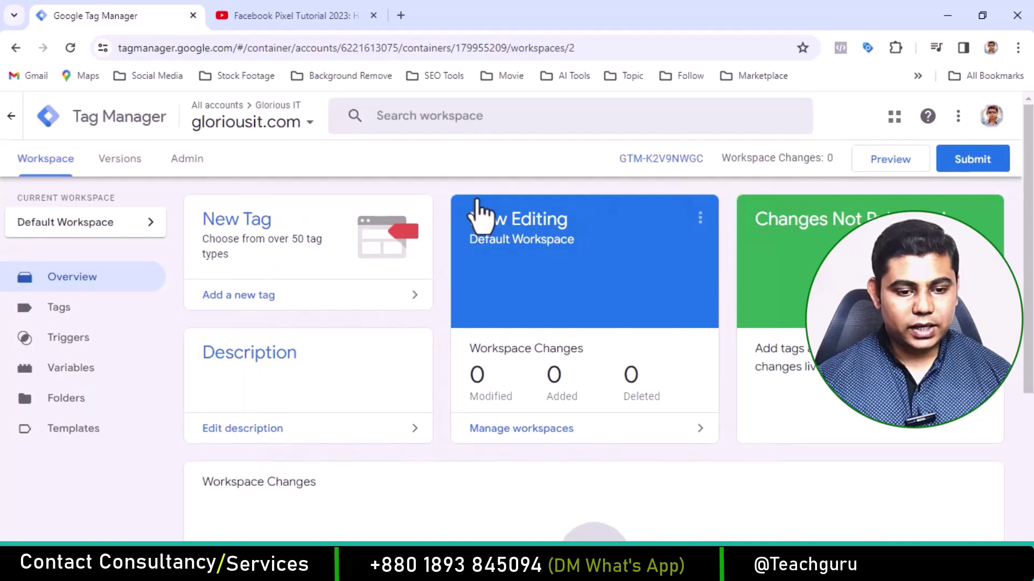
# Step: Add a new tag to the workspace and name it FB-Base code
pyautogui.click(241, 296)
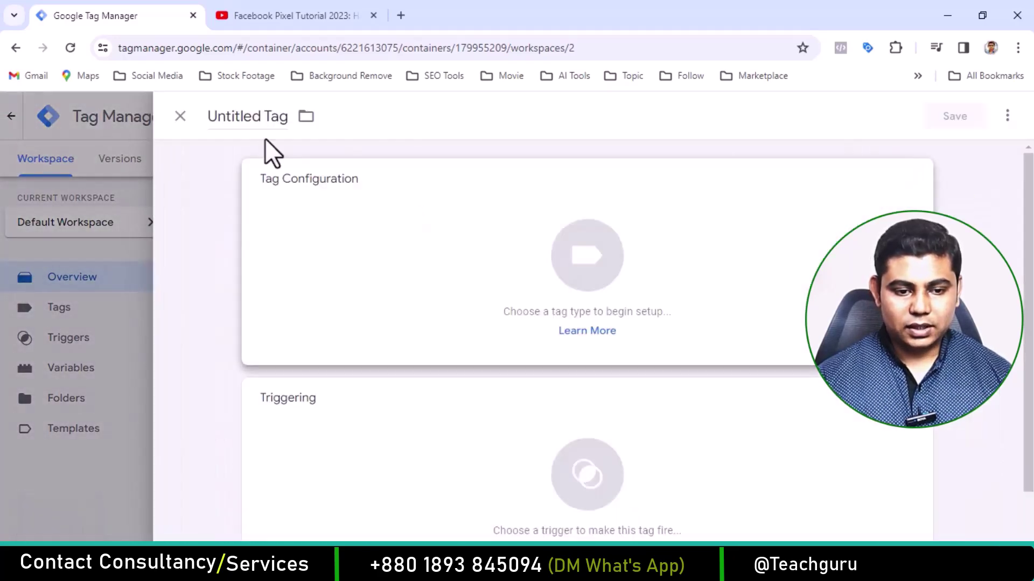
pyautogui.click(274, 119)
pyautogui.write('FB-Ba')
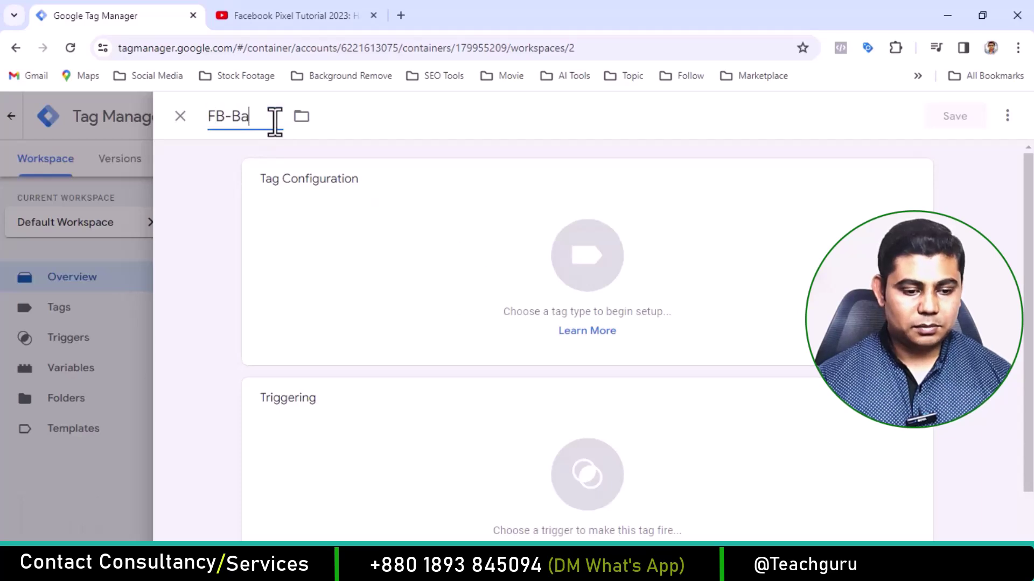
pyautogui.write('se code')
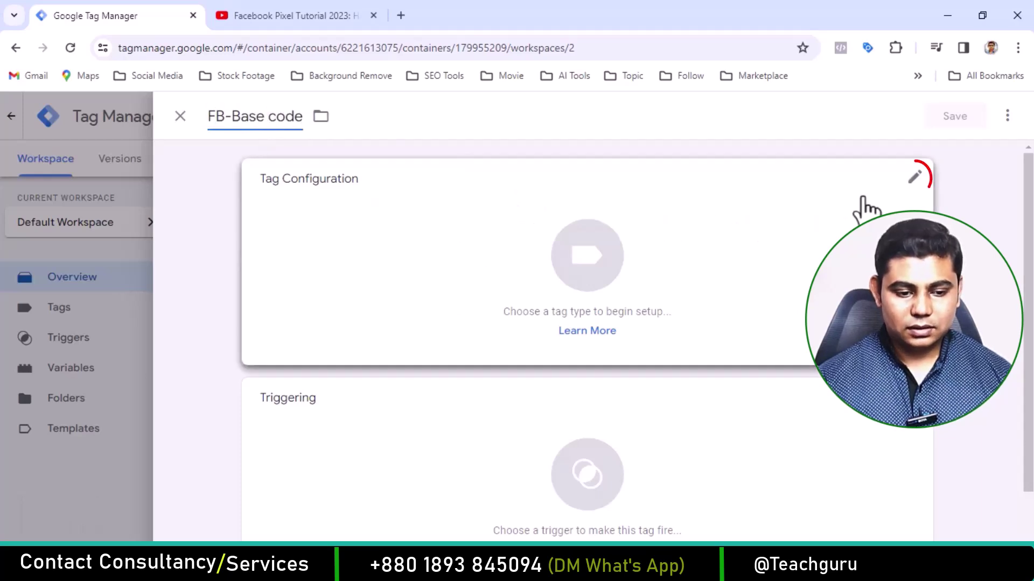
# Step: Browse the available tag types and set the FB-Base code tag's type to Custom HTML
pyautogui.click(913, 185)
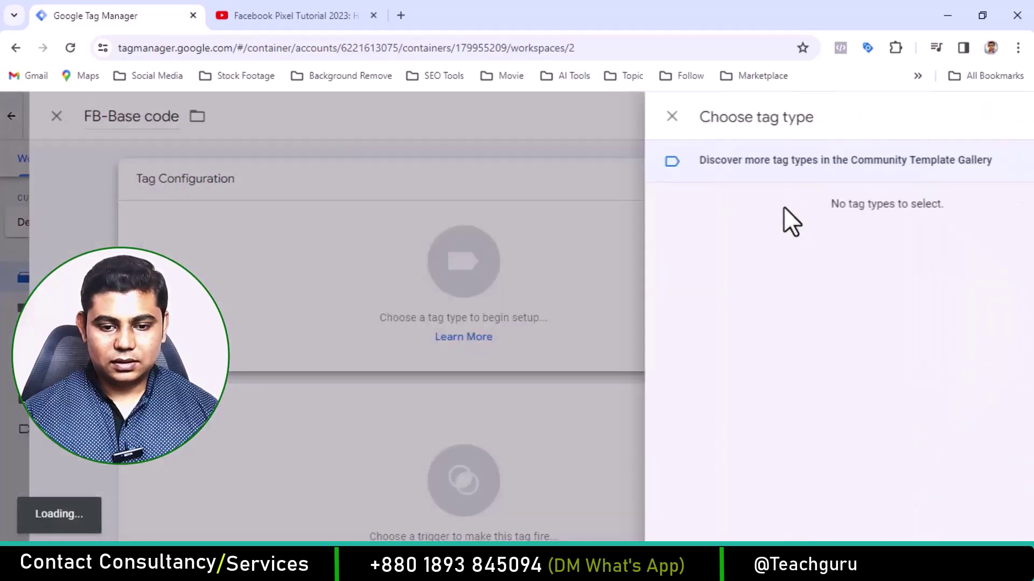
pyautogui.scroll(-10, 769, 259)
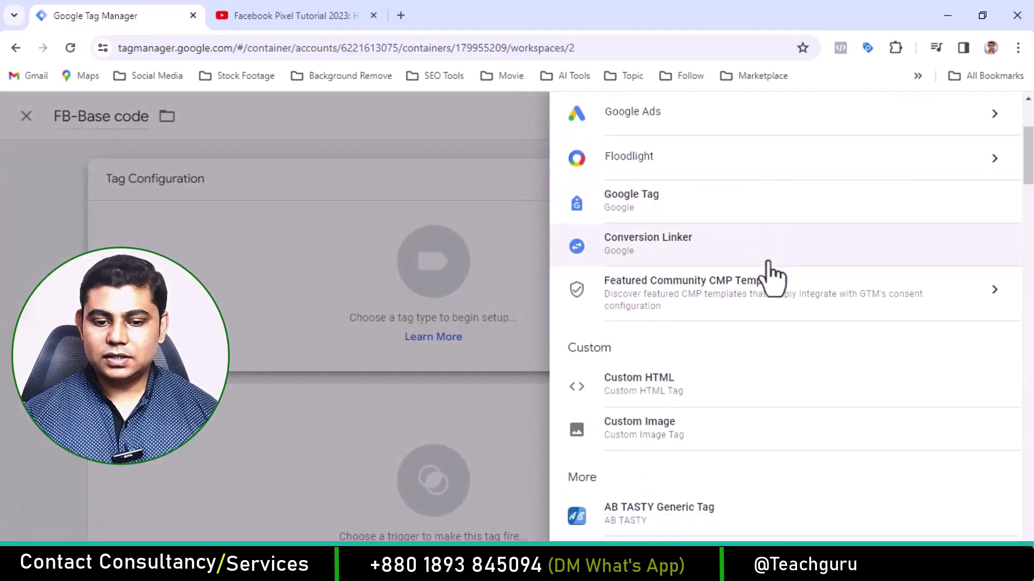
pyautogui.scroll(-15, 706, 492)
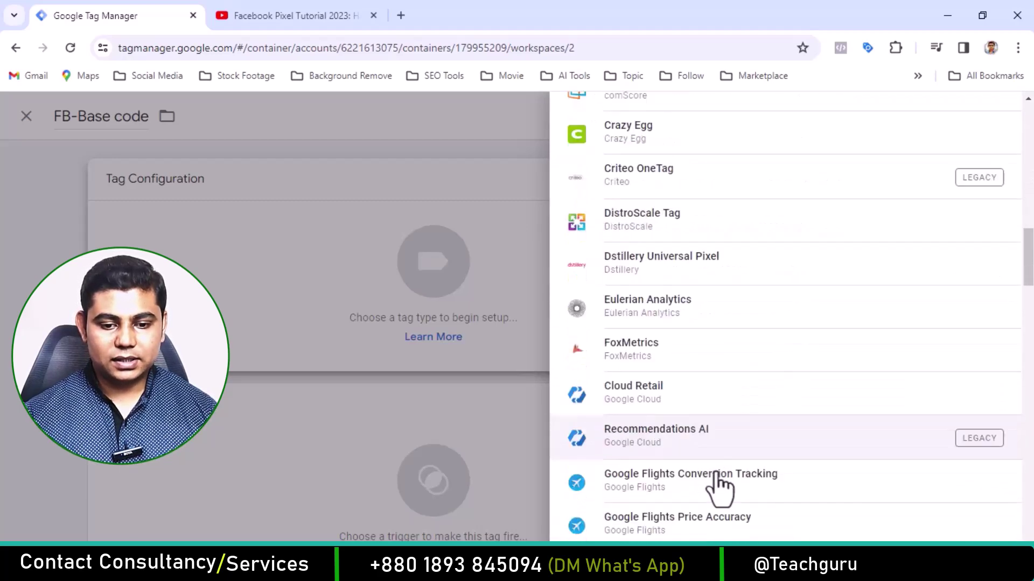
pyautogui.scroll(-10, 718, 487)
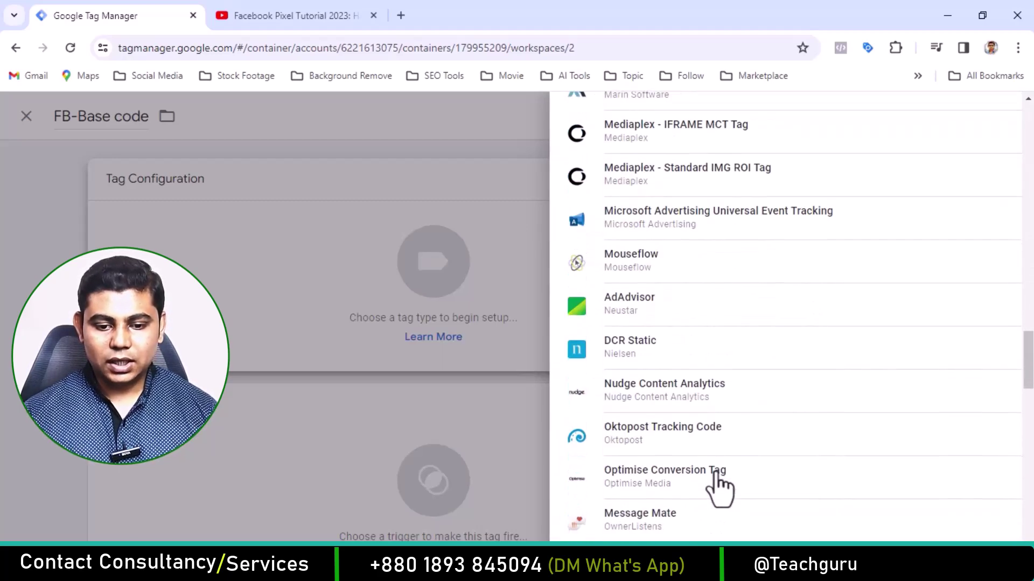
pyautogui.scroll(-4, 719, 487)
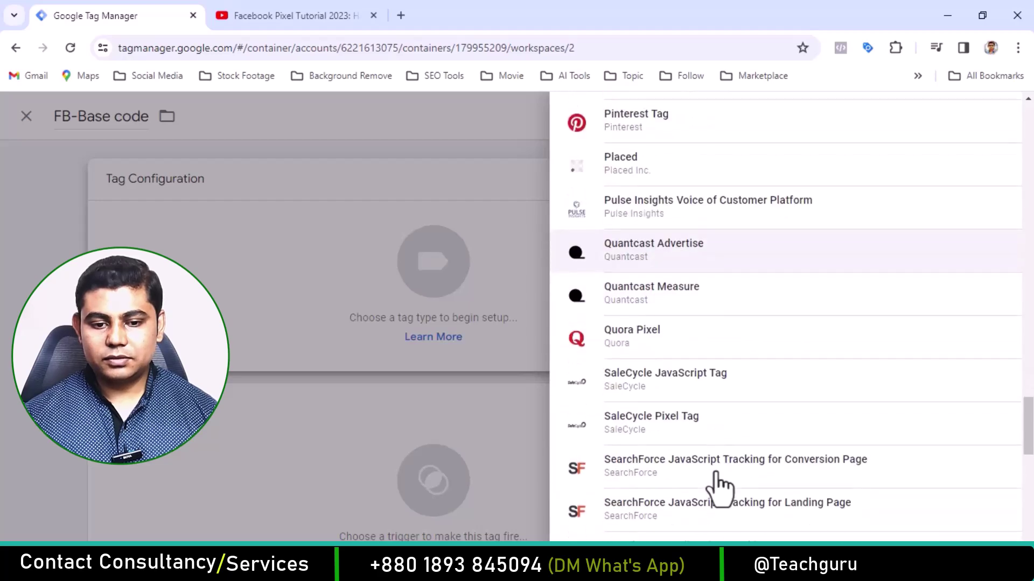
pyautogui.scroll(15, 719, 487)
pyautogui.scroll(10, 719, 487)
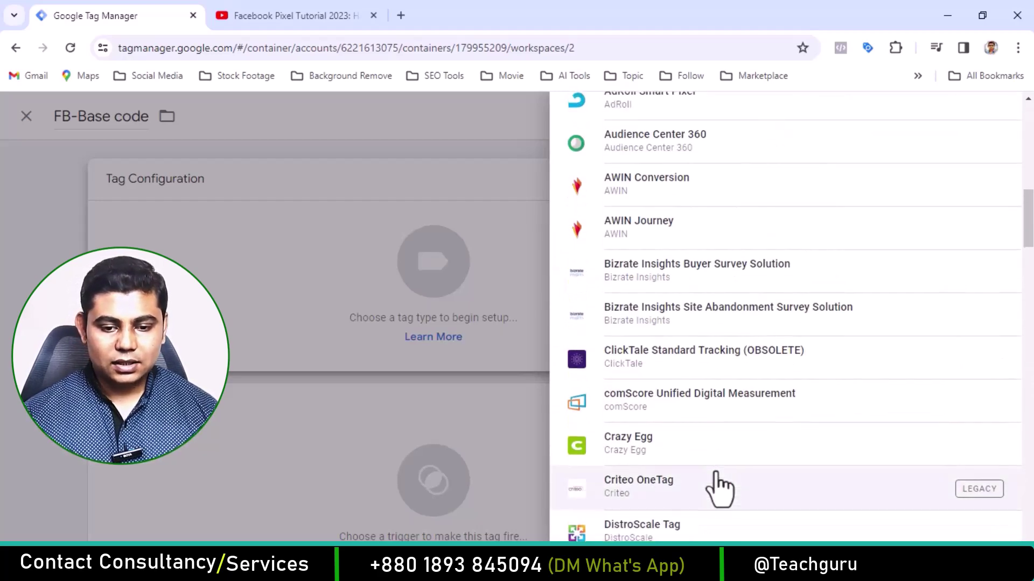
pyautogui.scroll(12, 718, 487)
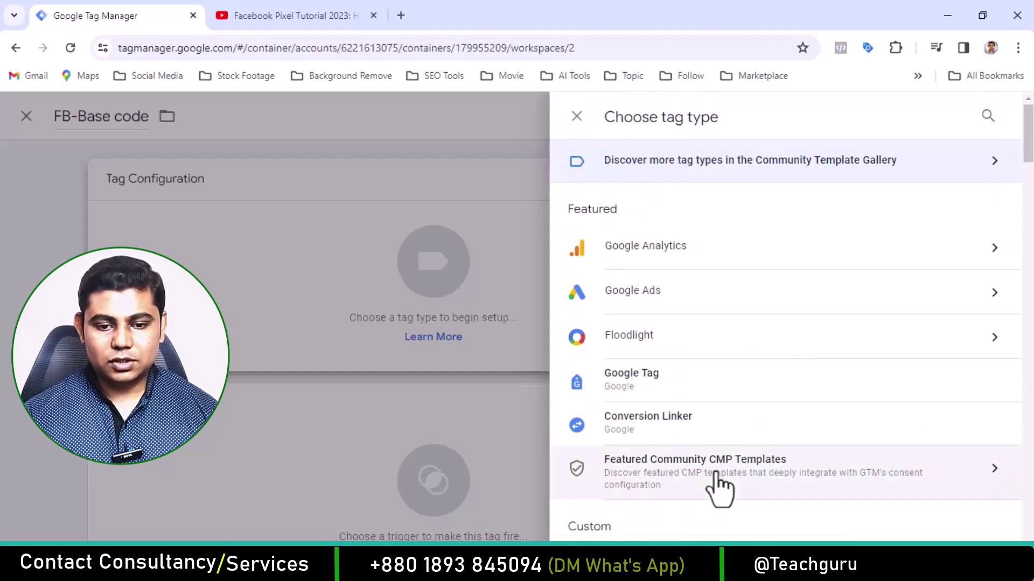
pyautogui.scroll(-6, 720, 488)
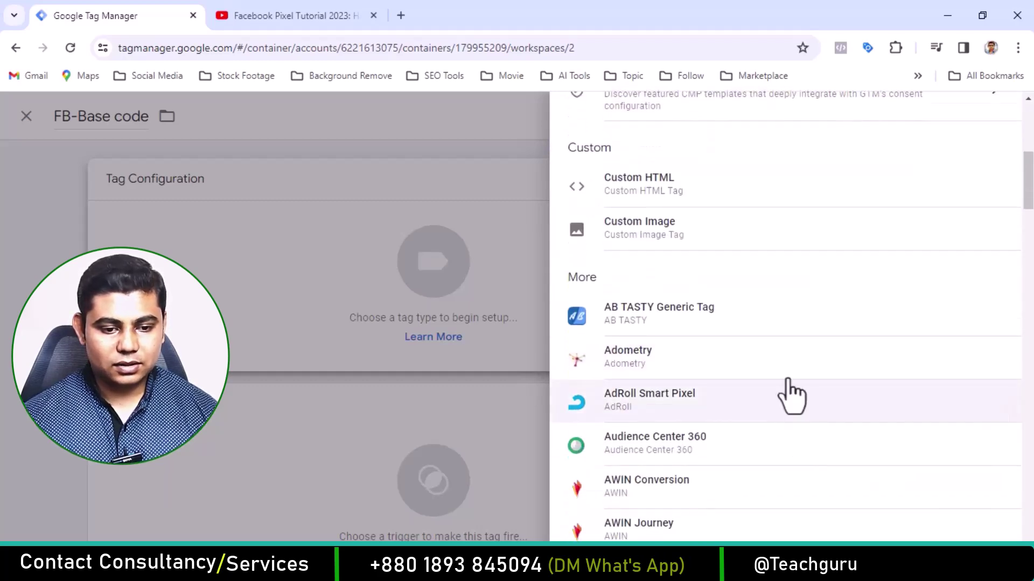
pyautogui.click(638, 183)
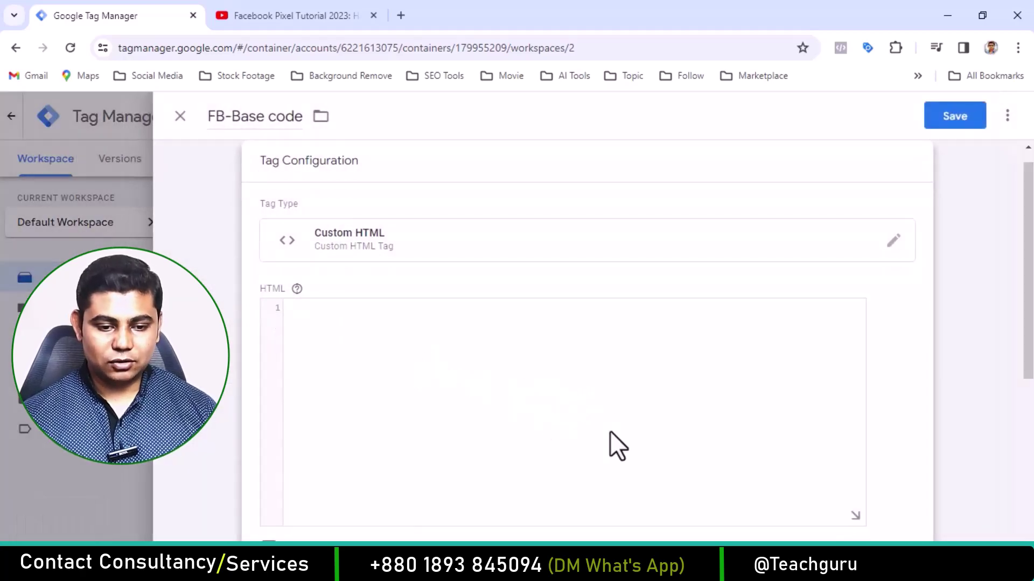
# Step: Copy the entire Meta Pixel code from the Word document and paste it into the FB-Base code tag's HTML in Google Tag Manager
pyautogui.hotkey('alt', 'Tab')
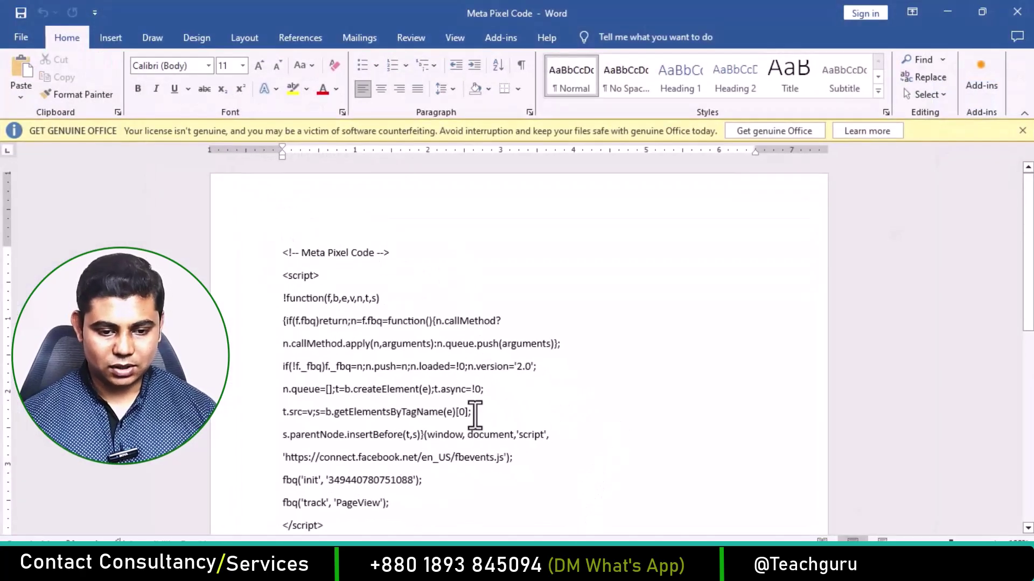
pyautogui.scroll(-1, 393, 487)
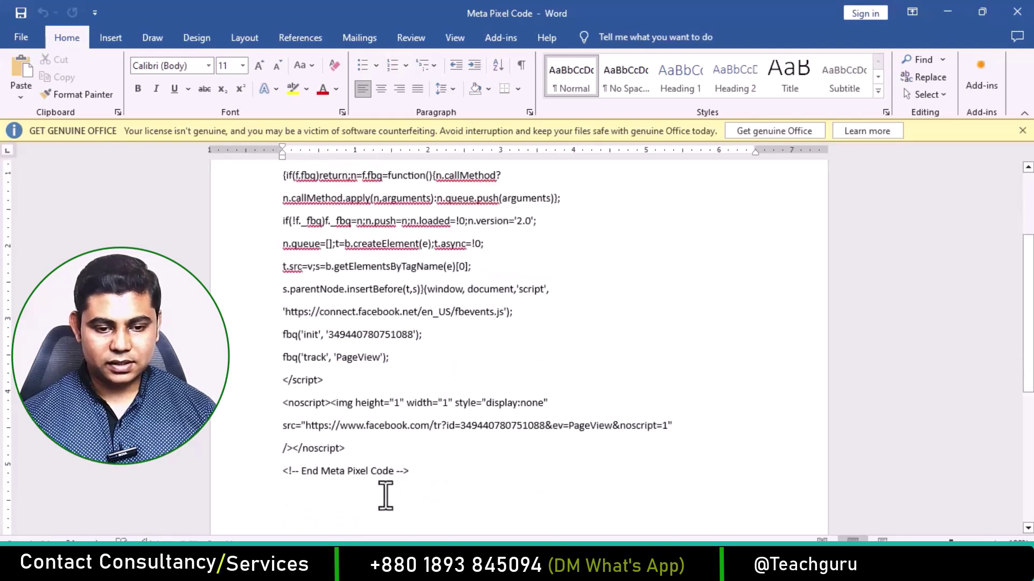
pyautogui.moveTo(419, 473); pyautogui.dragTo(286, 131)
pyautogui.hotkey('ctrl', 'c')
pyautogui.hotkey('alt', 'Tab')
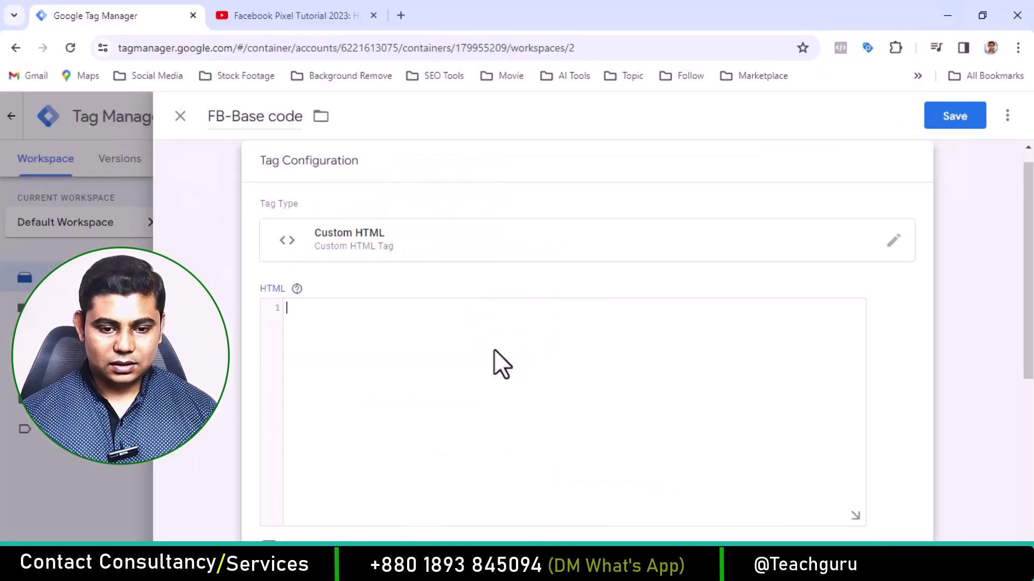
pyautogui.hotkey('ctrl', 'v')
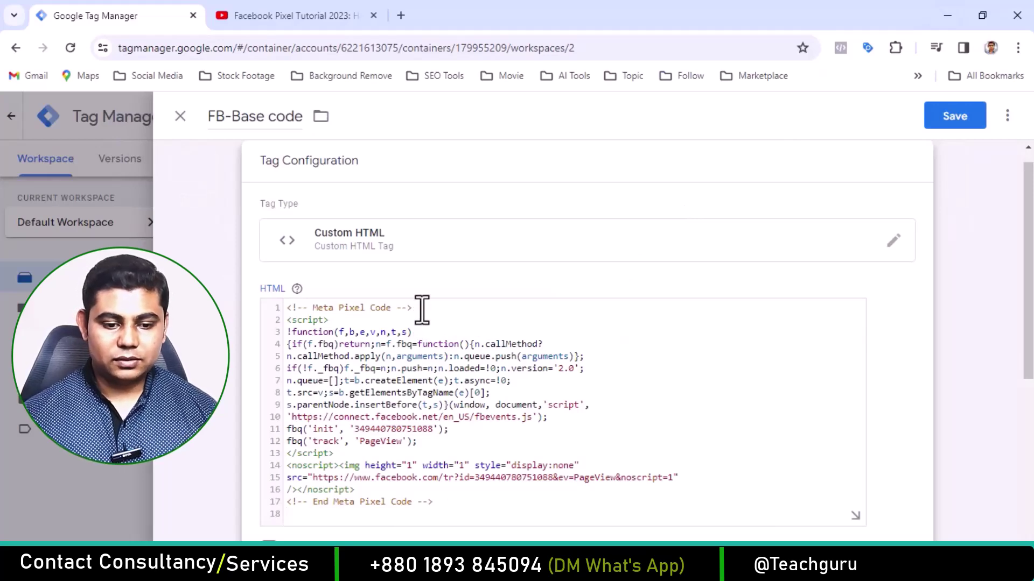
# Step: Save the FB-Base code tag with the All Pages page view trigger added as its firing trigger
pyautogui.click(956, 118)
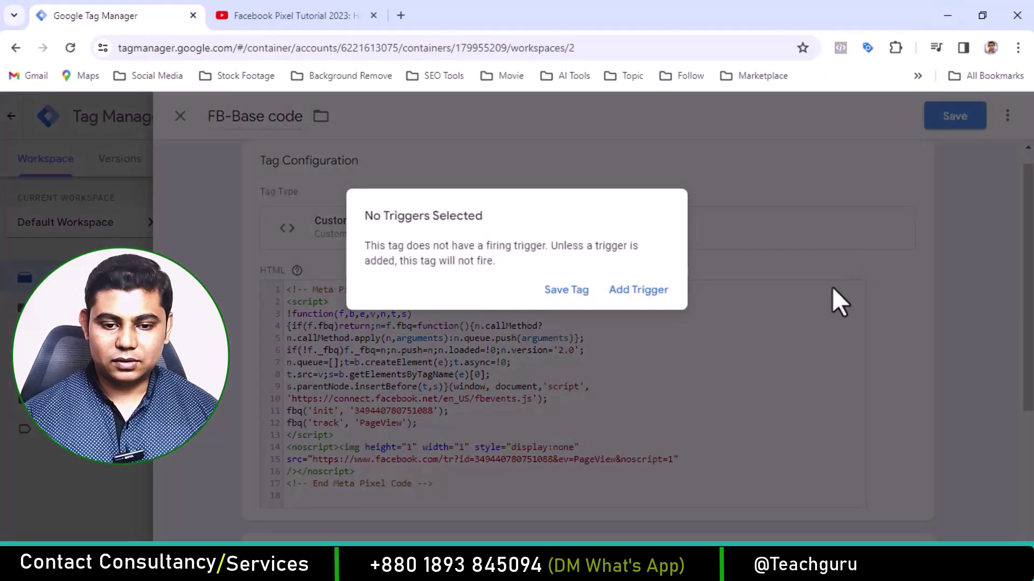
pyautogui.click(637, 291)
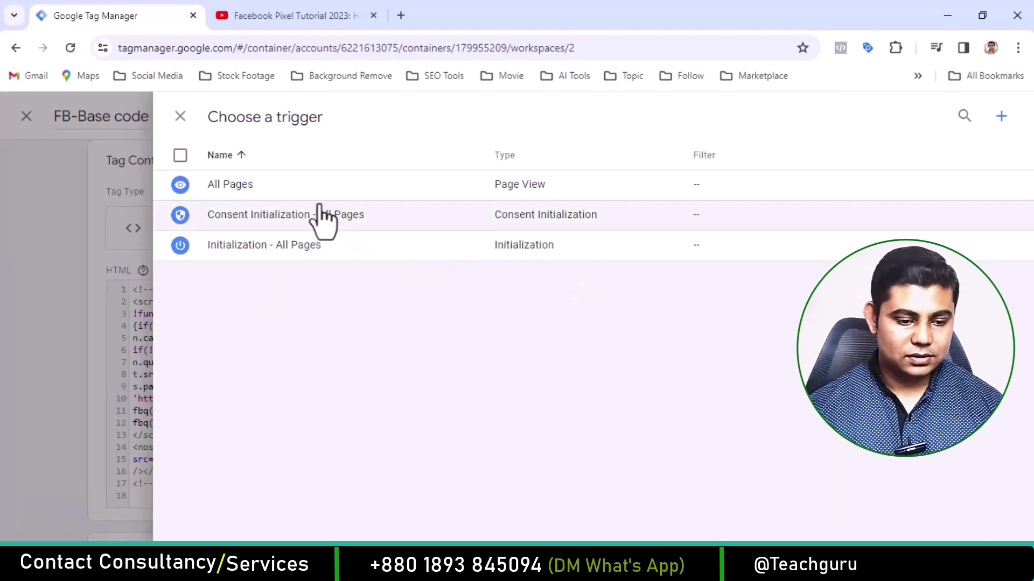
pyautogui.click(287, 188)
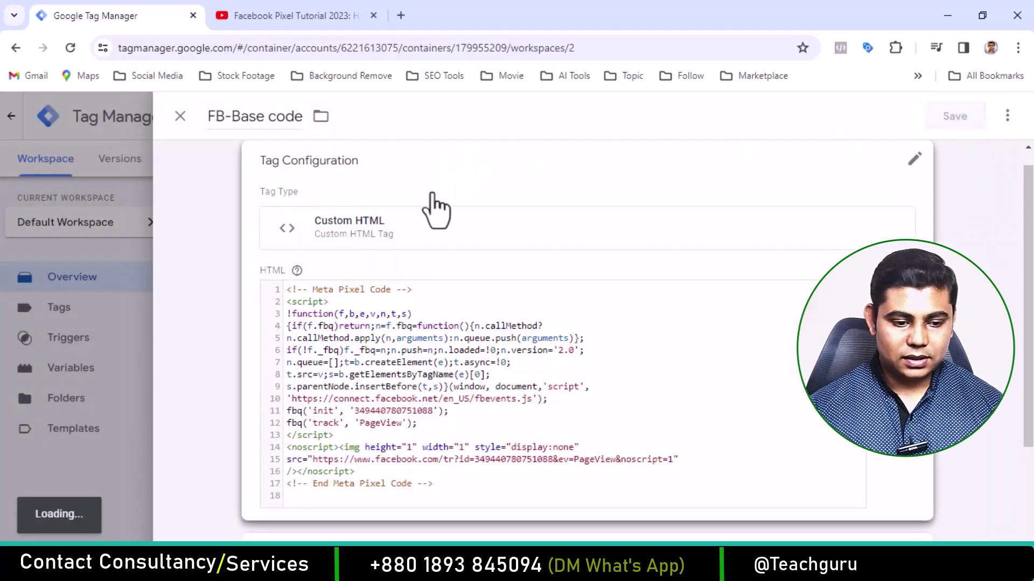
pyautogui.scroll(1, 732, 358)
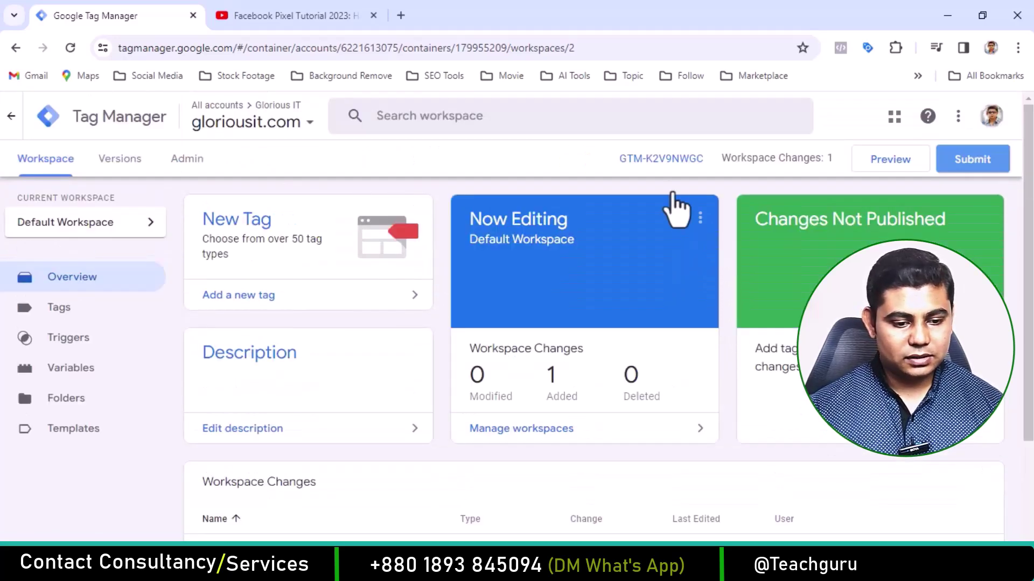
# Step: Open the container's Google Tag Manager installation code and highlight the head snippet and the body snippet in turn
pyautogui.click(667, 162)
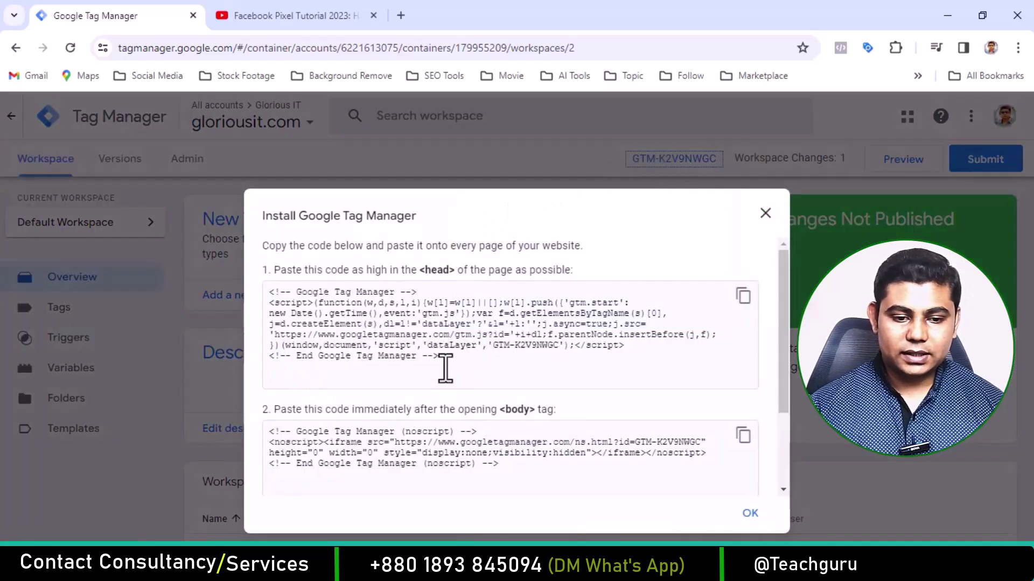
pyautogui.moveTo(473, 363); pyautogui.dragTo(295, 284)
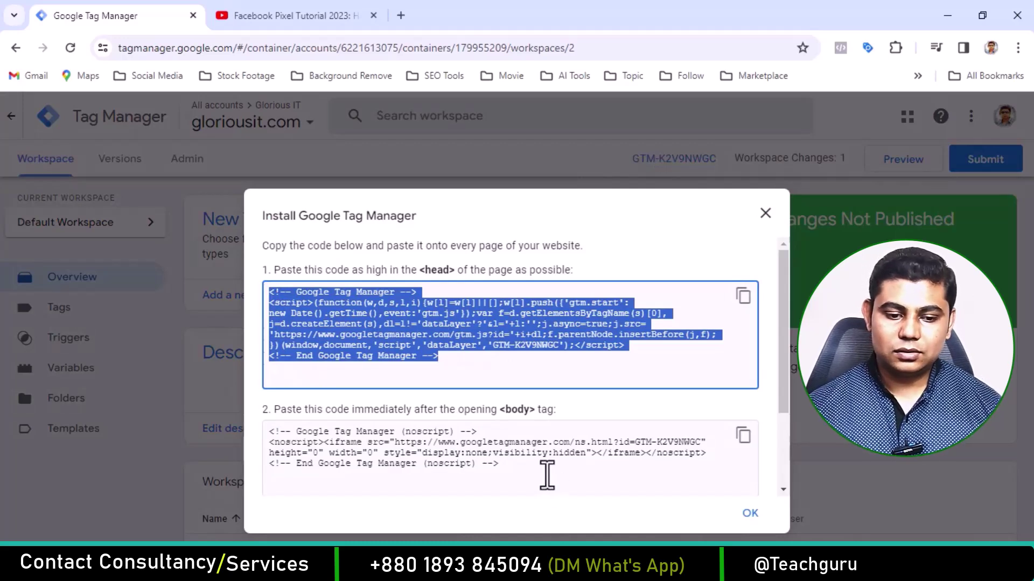
pyautogui.moveTo(547, 475); pyautogui.dragTo(266, 433)
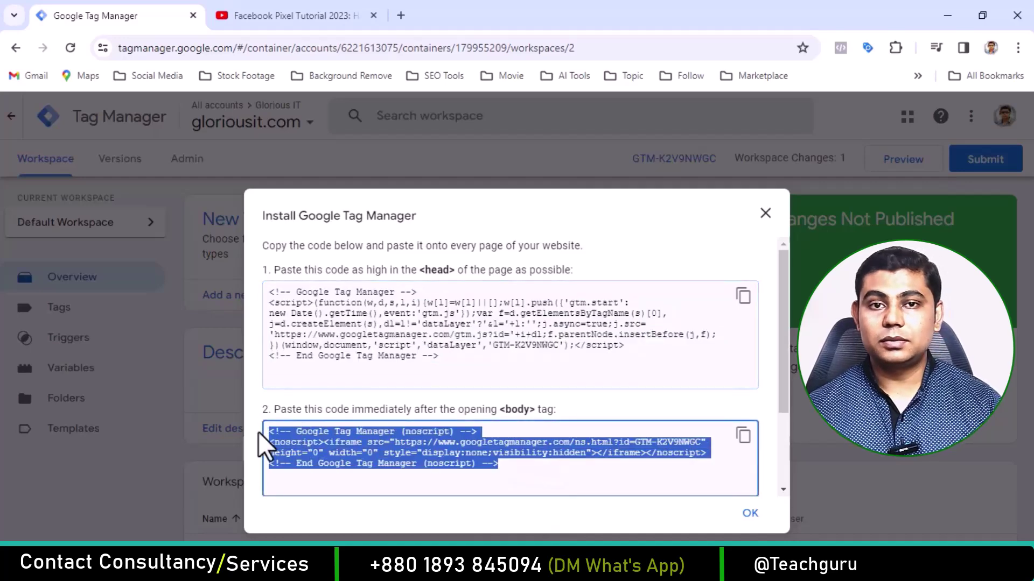